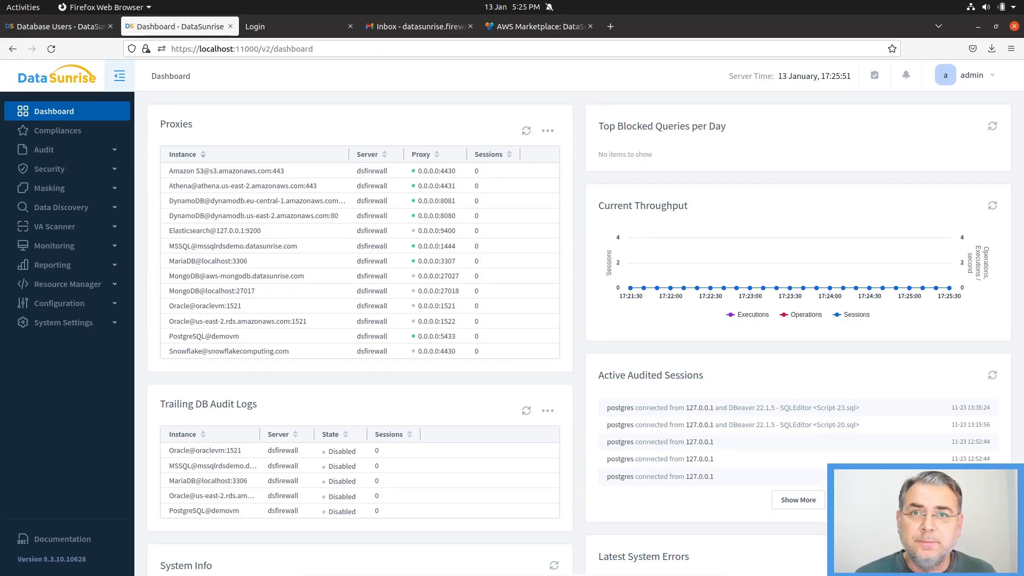
# Step: Start a new compliance with the logical name cm01 and choose PostgreSQL@demovm as its database instance
pyautogui.click(40, 133)
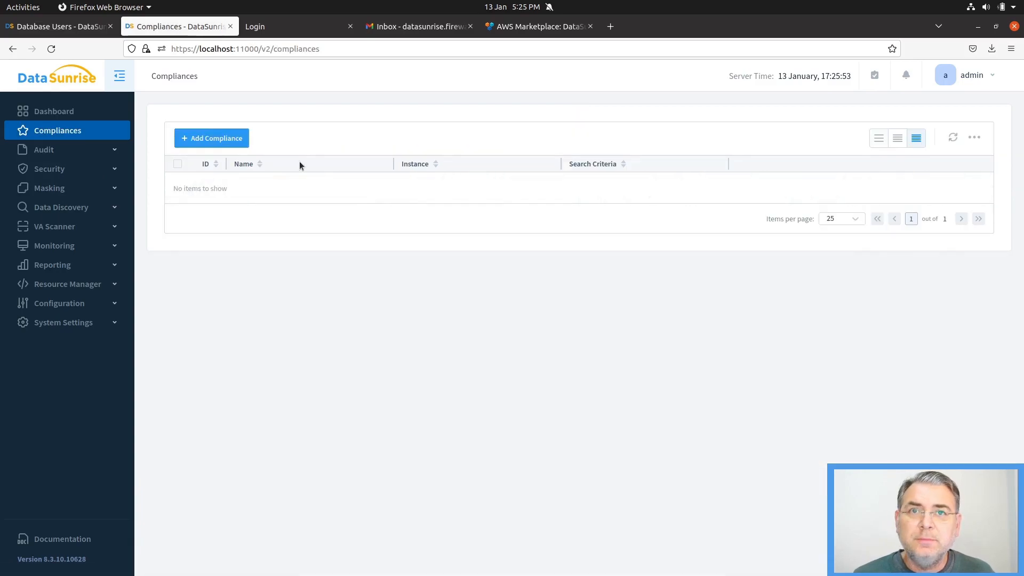
pyautogui.click(220, 142)
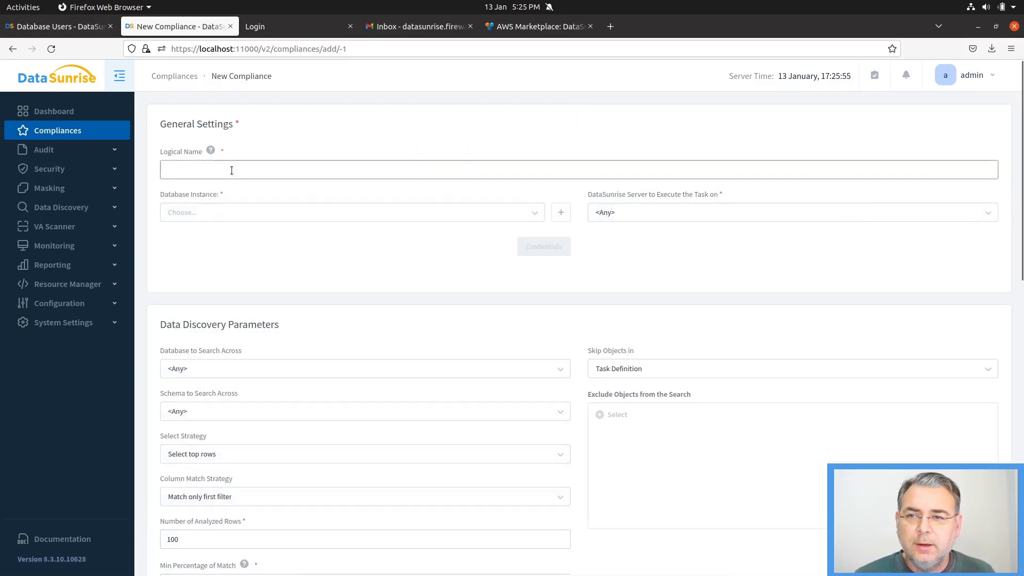
pyautogui.write('cm01')
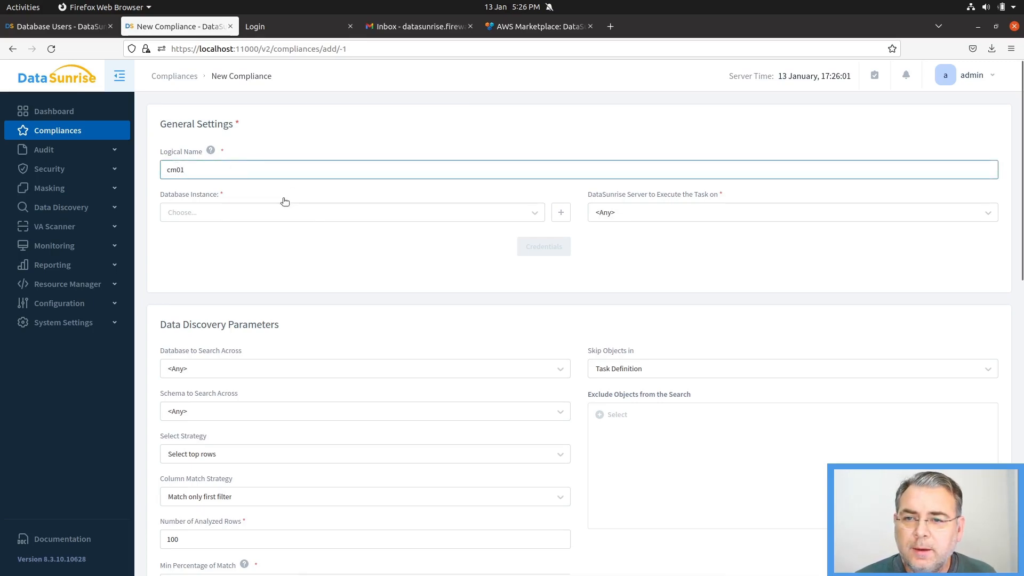
pyautogui.click(270, 214)
pyautogui.write('post')
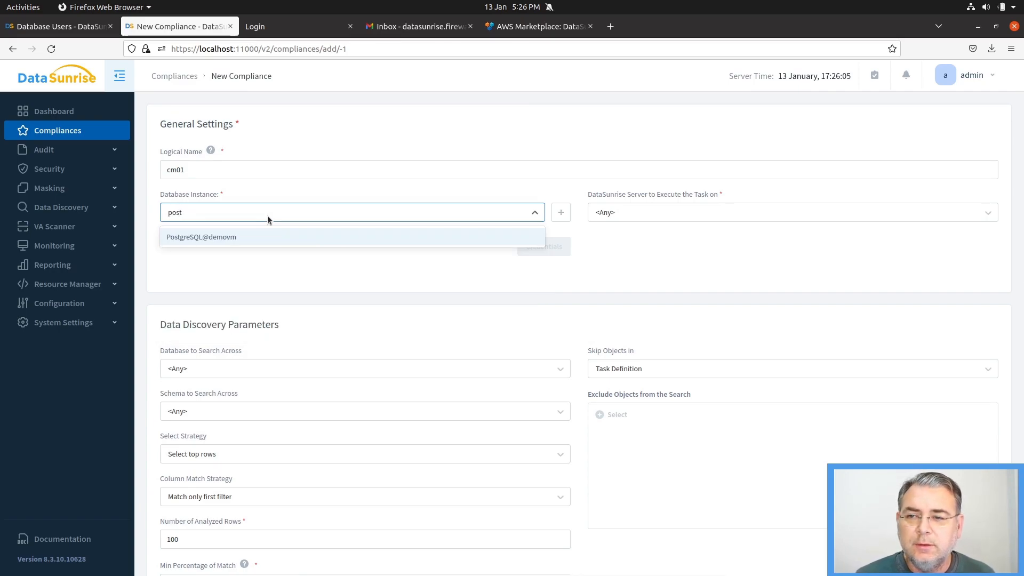
pyautogui.click(331, 237)
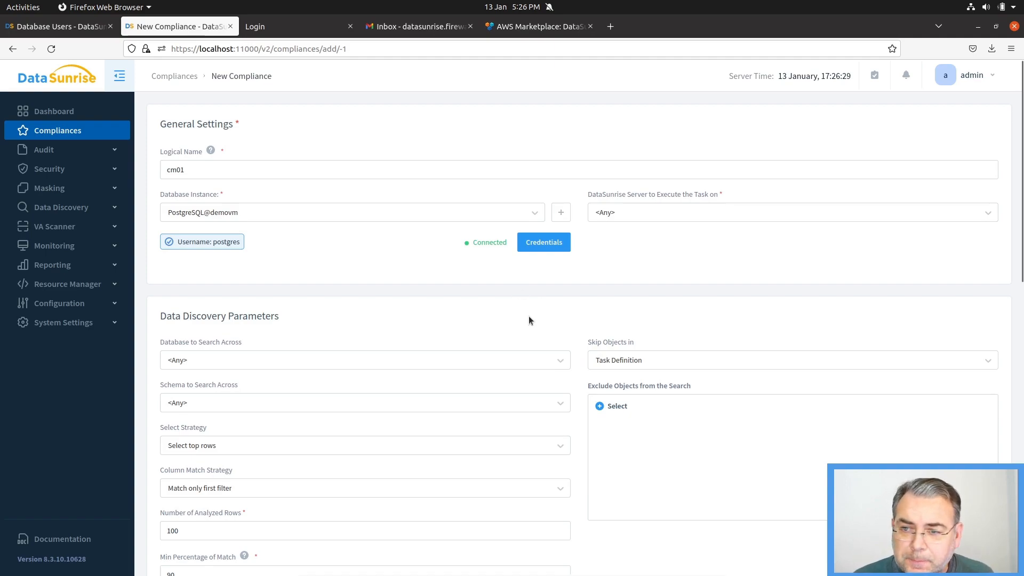
# Step: Review the data discovery parameters, including the select strategy options, number of analyzed rows and minimum percentage of match
pyautogui.scroll(-4, 529, 320)
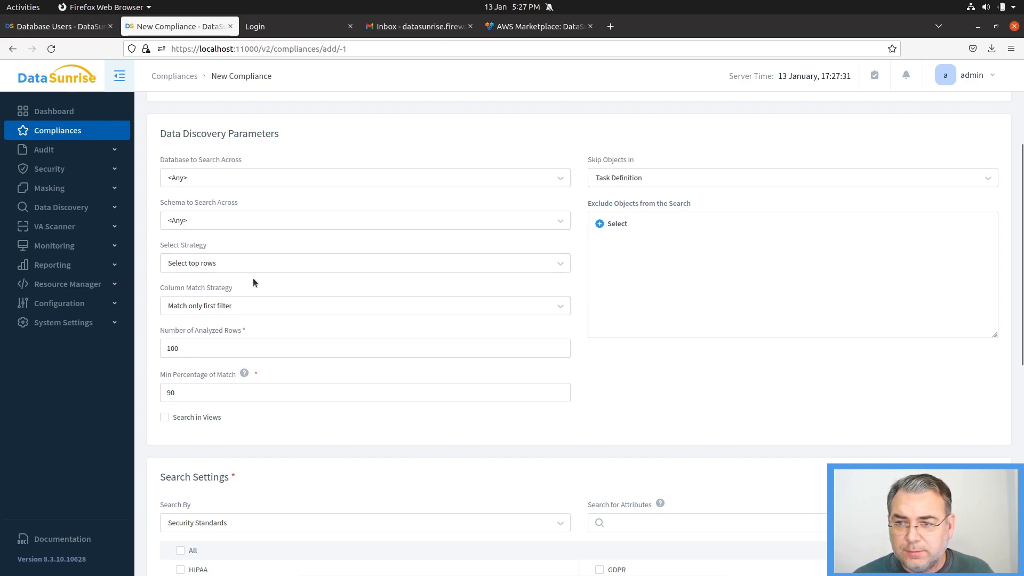
pyautogui.click(196, 271)
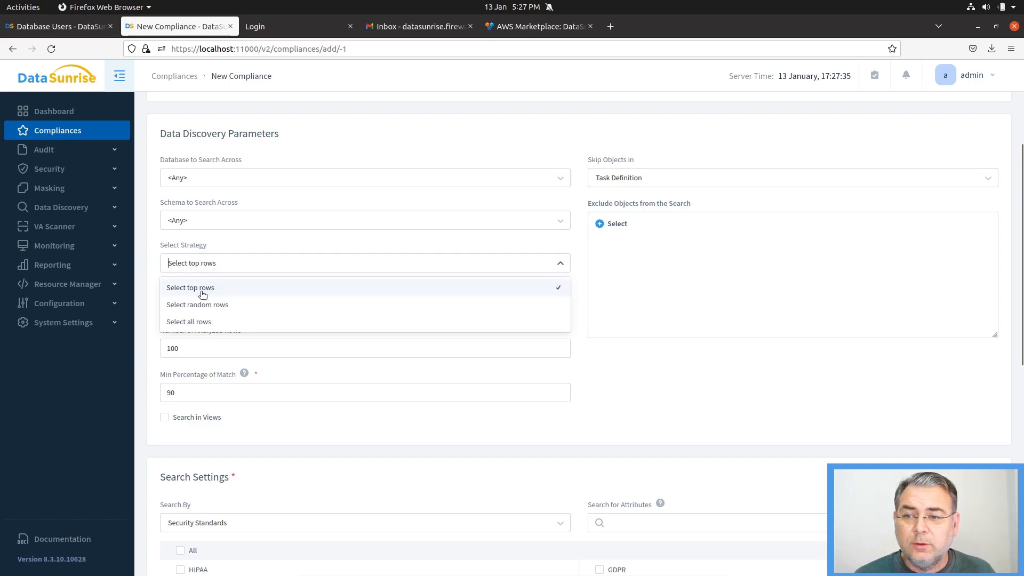
pyautogui.click(256, 348)
pyautogui.moveTo(180, 348); pyautogui.dragTo(146, 347)
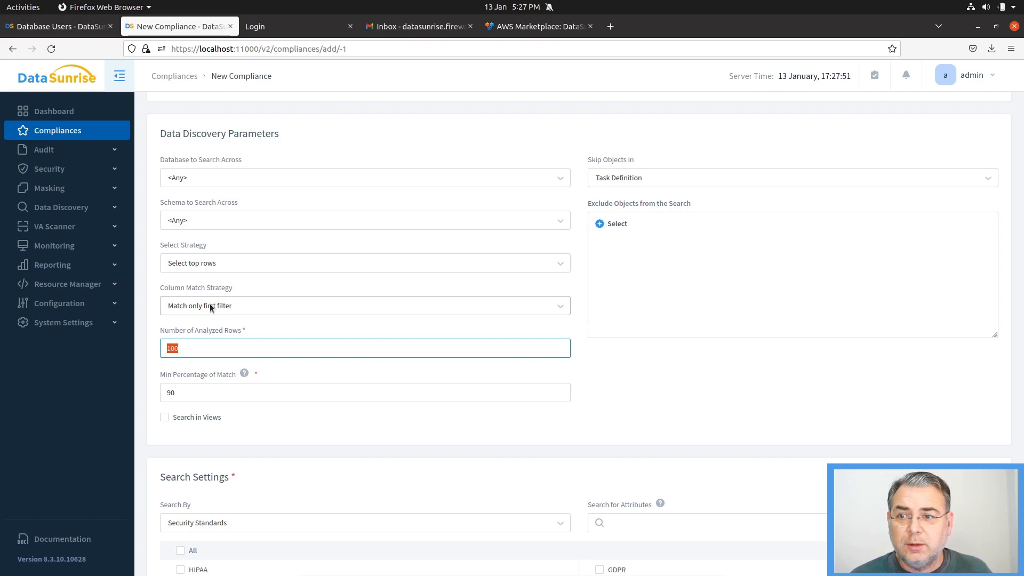
pyautogui.moveTo(208, 398); pyautogui.dragTo(142, 385)
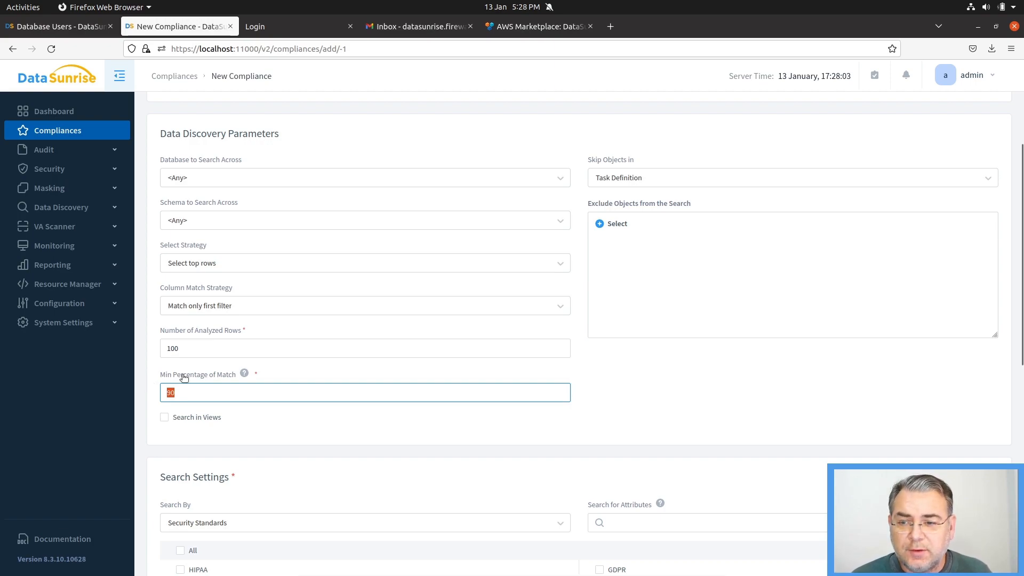
pyautogui.click(631, 398)
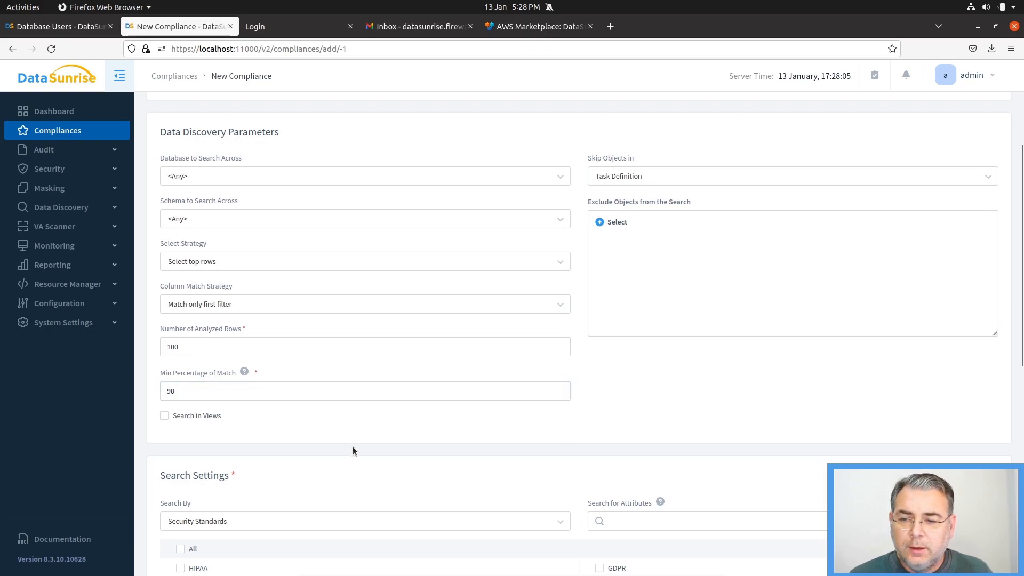
# Step: Select the HIPAA, PCI DSS and GDPR security standards as the search criteria for the compliance
pyautogui.scroll(-2, 353, 446)
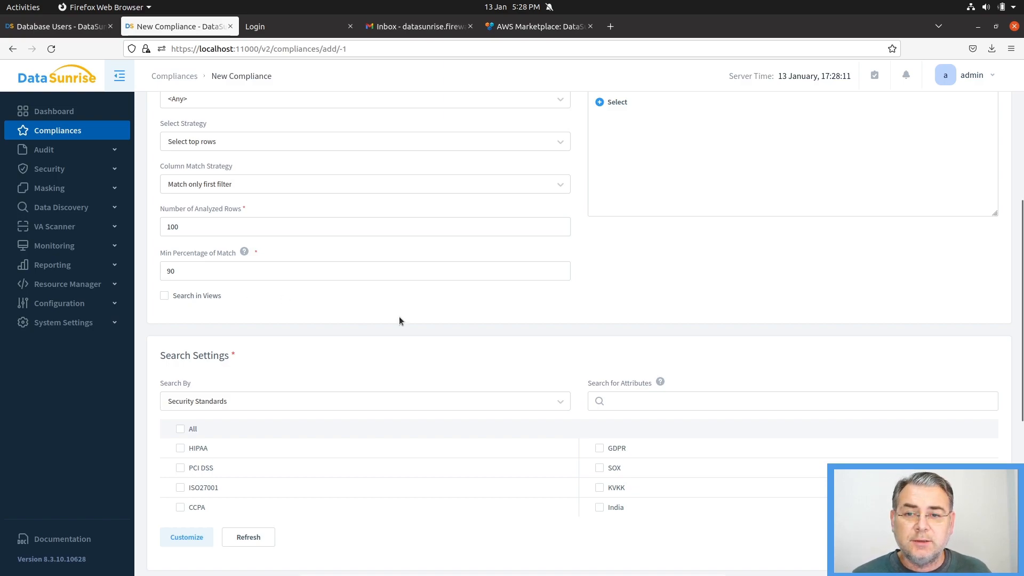
pyautogui.scroll(-5, 536, 335)
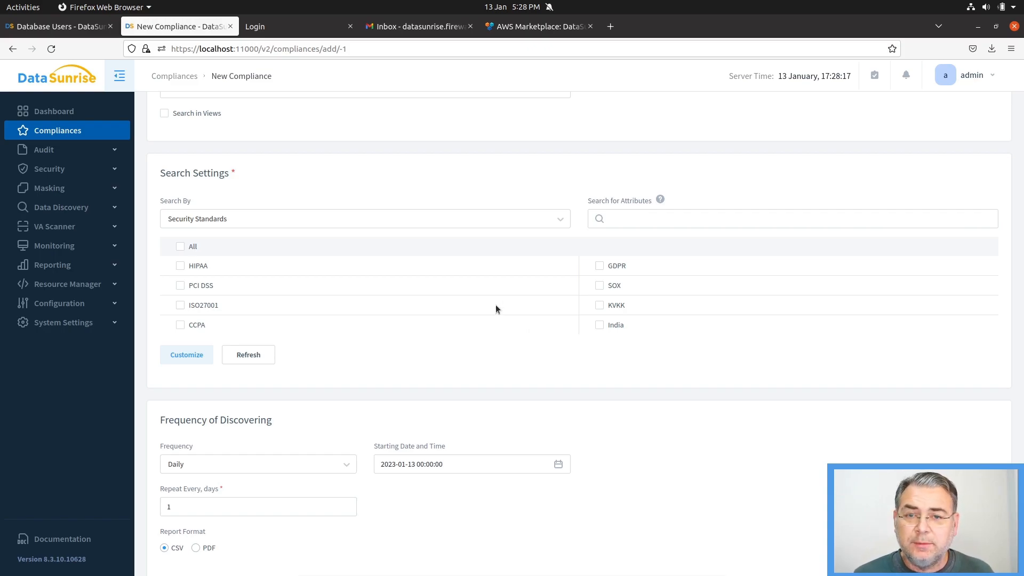
pyautogui.scroll(3, 526, 304)
pyautogui.scroll(-1, 530, 308)
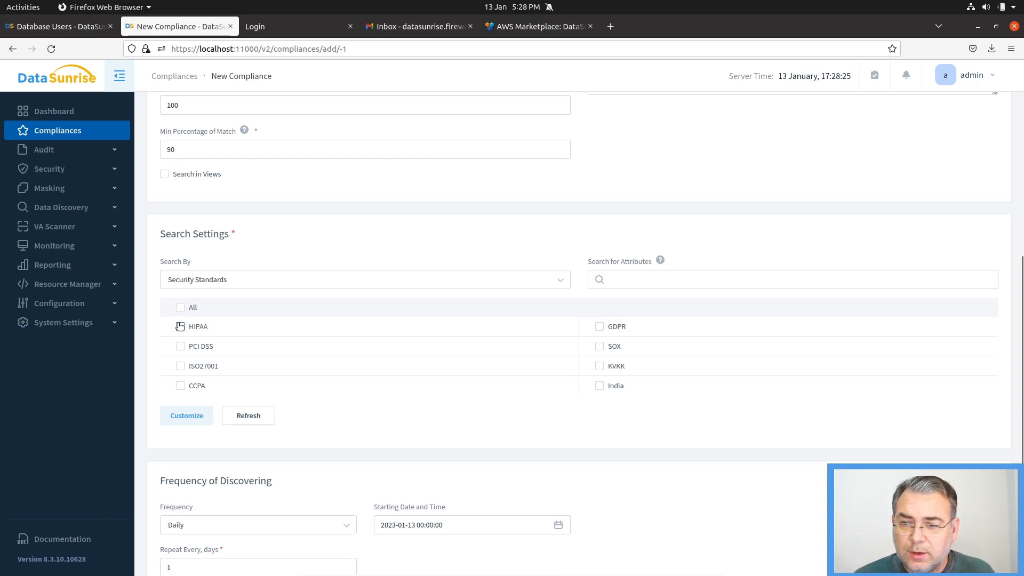
pyautogui.click(180, 347)
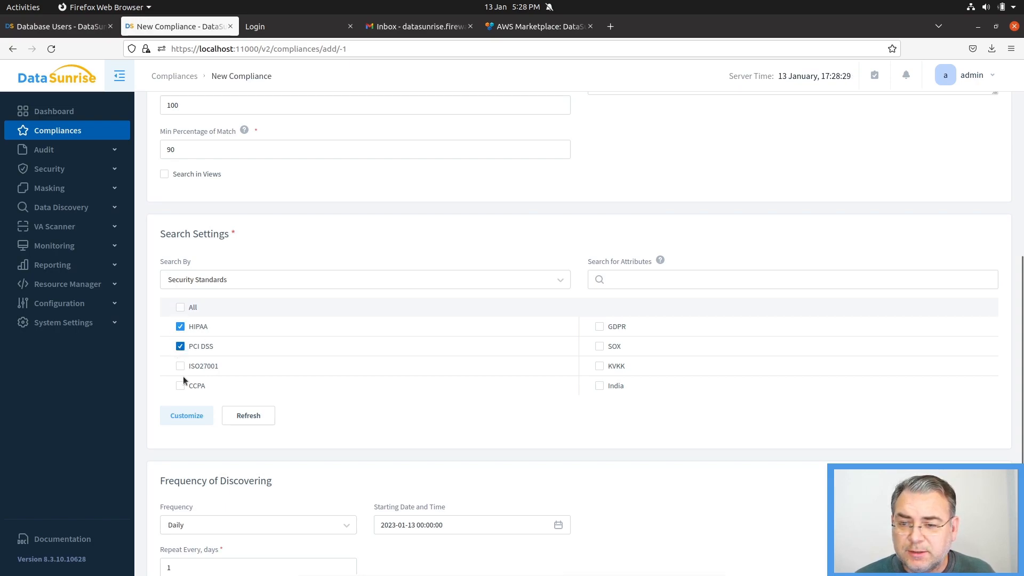
pyautogui.click(598, 327)
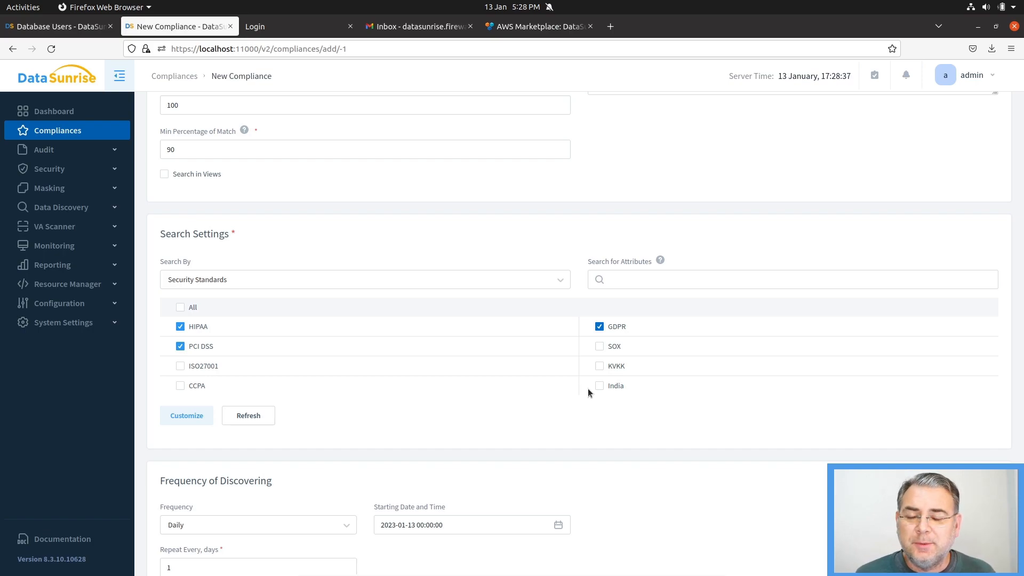
# Step: Set the discovery report format to PDF, keep the Daily frequency, and continue to the sensitive data masking settings
pyautogui.scroll(-3, 487, 370)
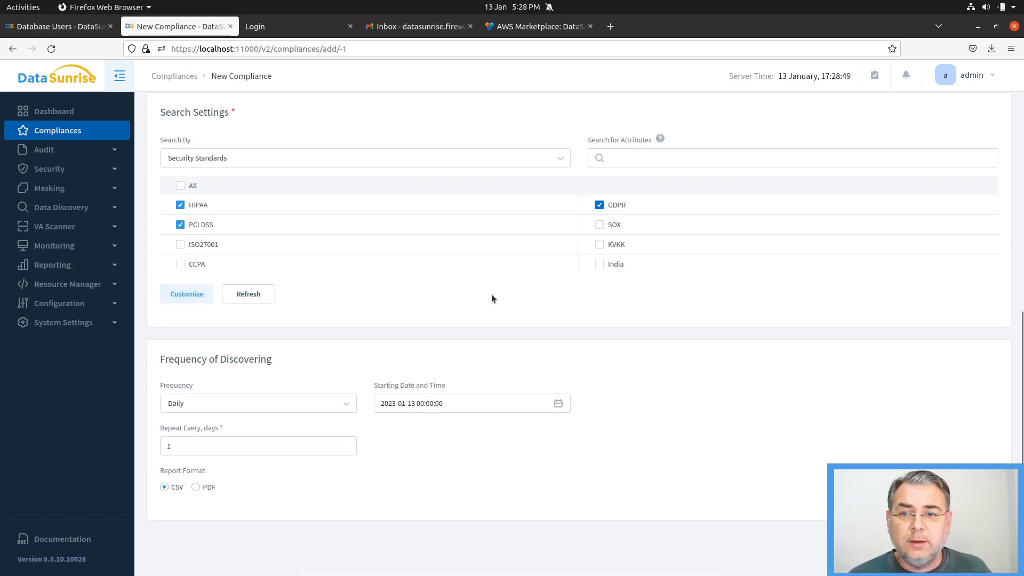
pyautogui.scroll(-2, 498, 306)
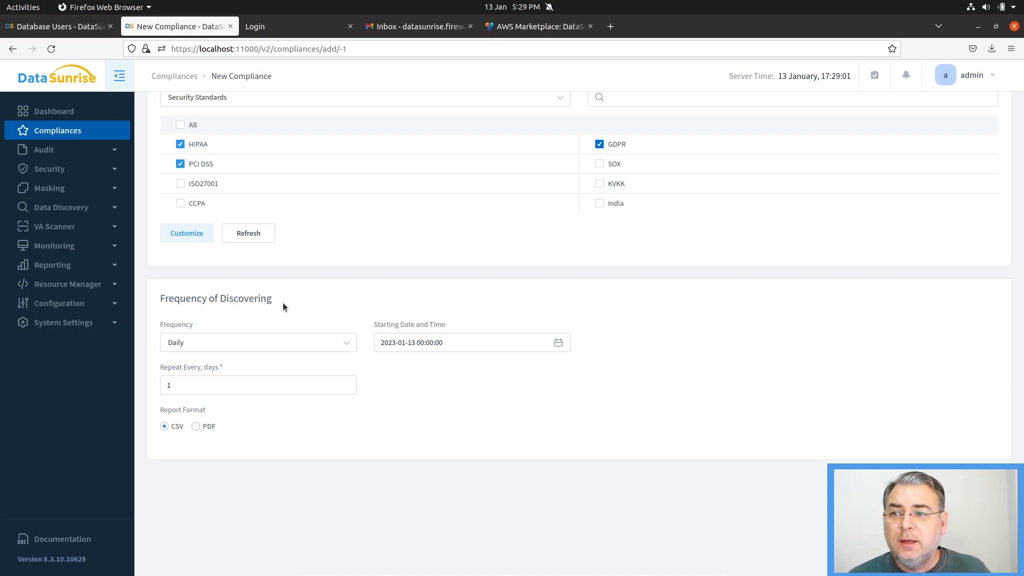
pyautogui.click(114, 208)
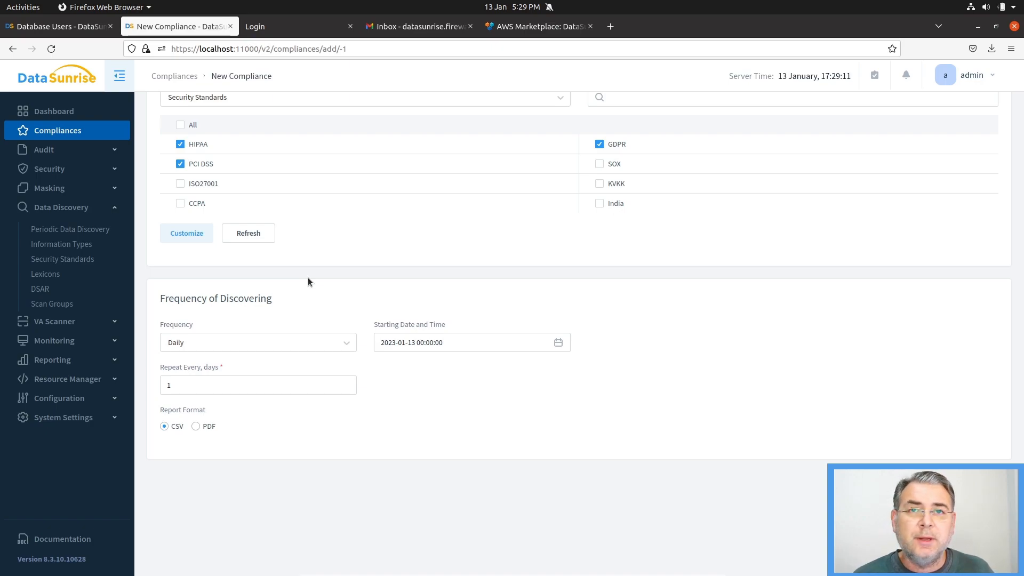
pyautogui.click(196, 426)
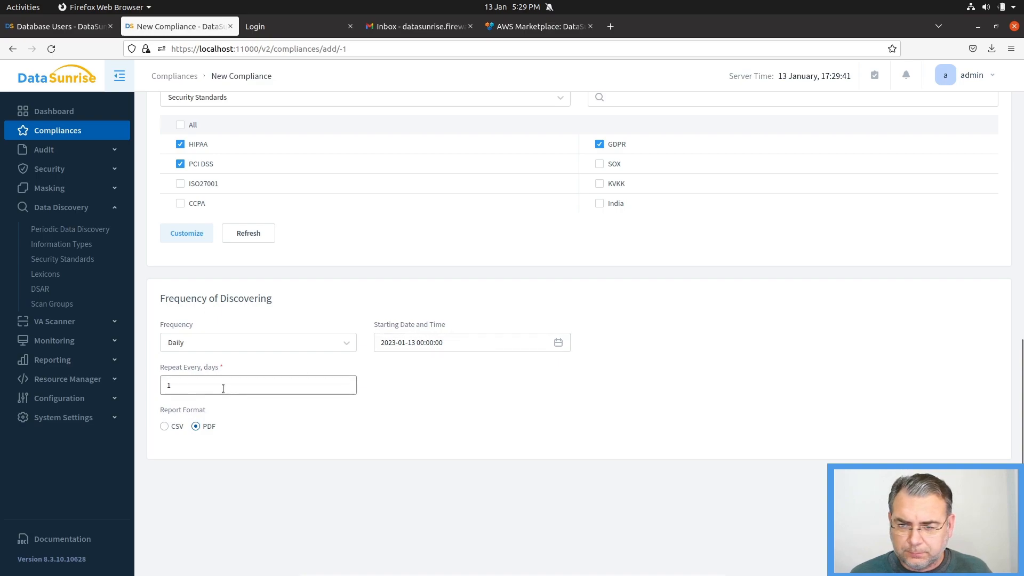
pyautogui.click(185, 342)
pyautogui.click(426, 406)
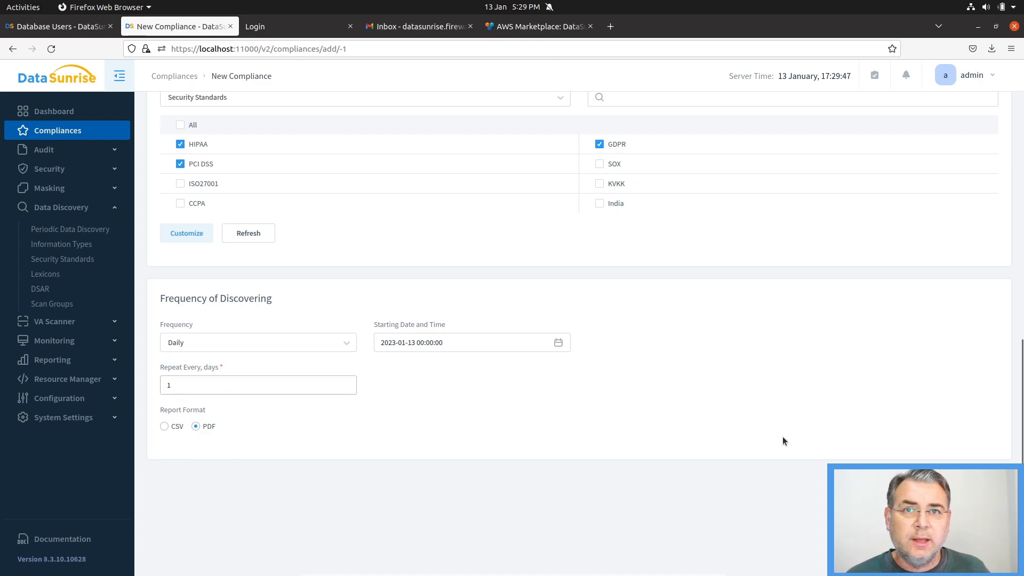
pyautogui.click(981, 552)
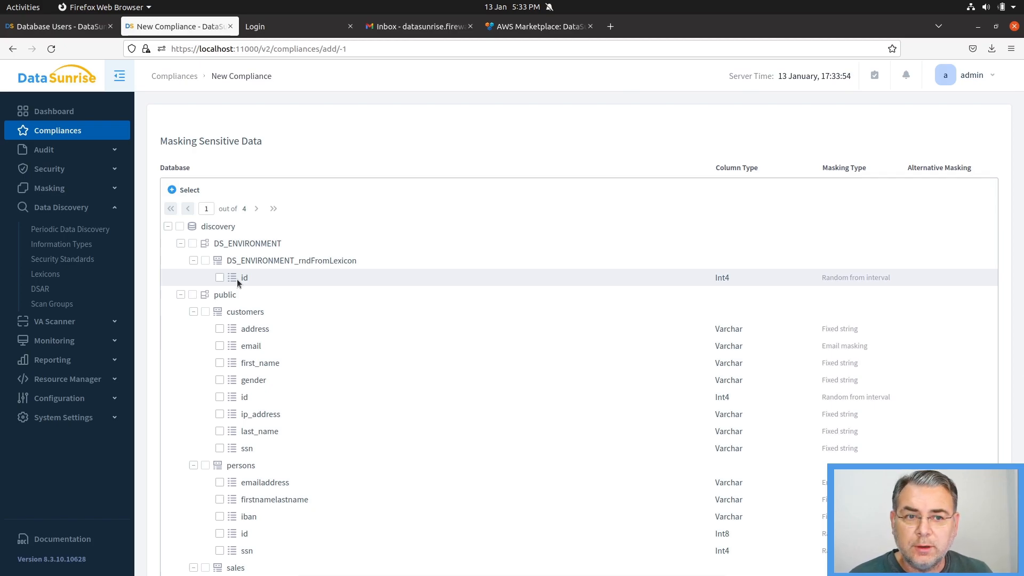
# Step: Set the id columns of the DS_ENVIRONMENT_rndFromLexicon and customers tables in the discovery database to Skip Masking
pyautogui.click(220, 278)
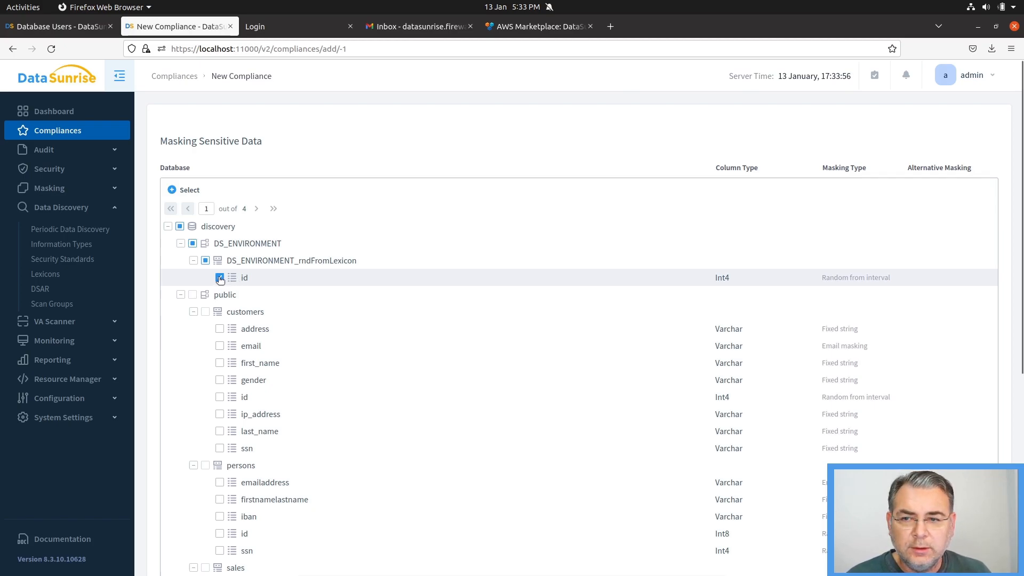
pyautogui.click(857, 278)
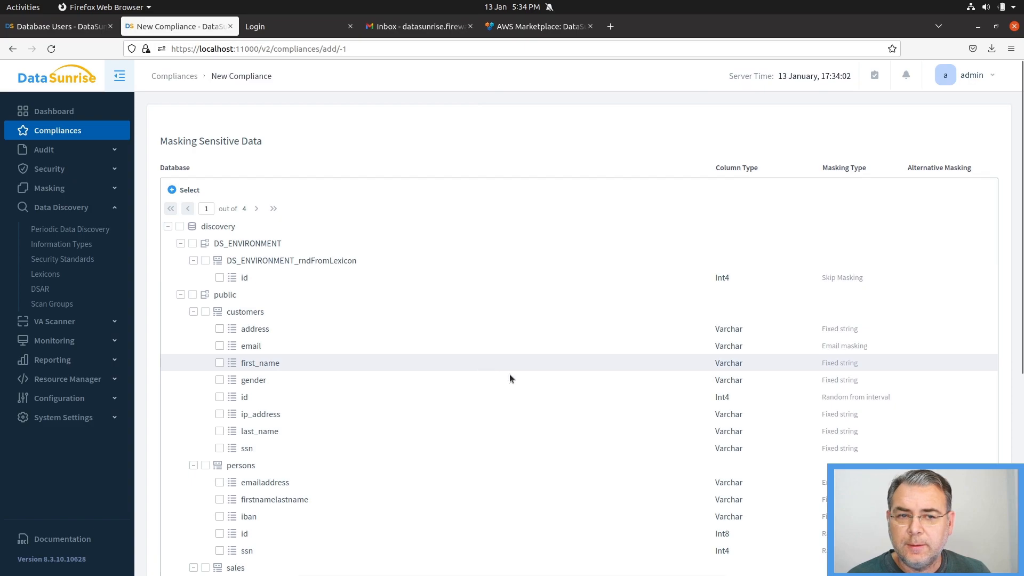
pyautogui.scroll(-1, 609, 322)
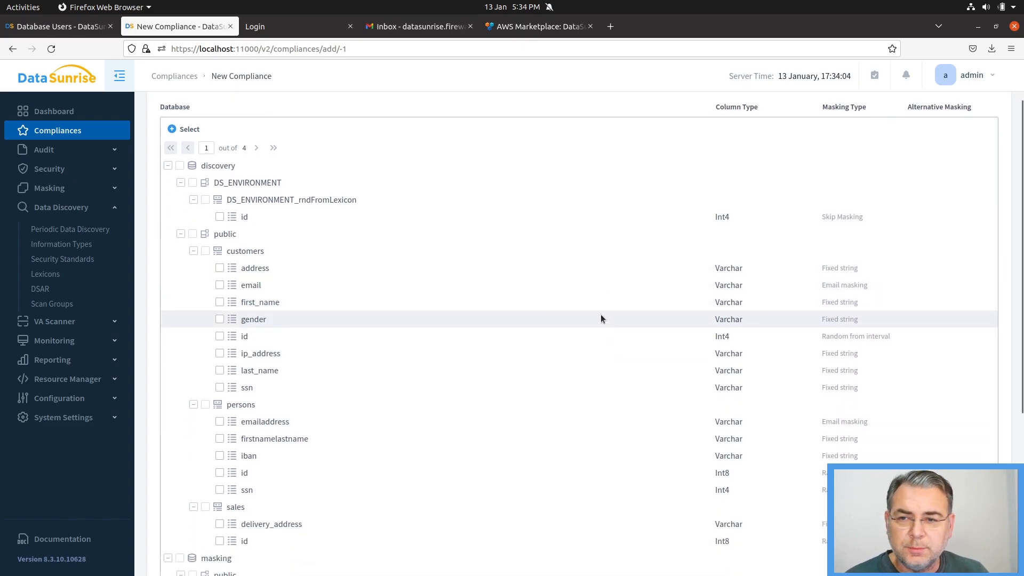
pyautogui.scroll(-1, 601, 315)
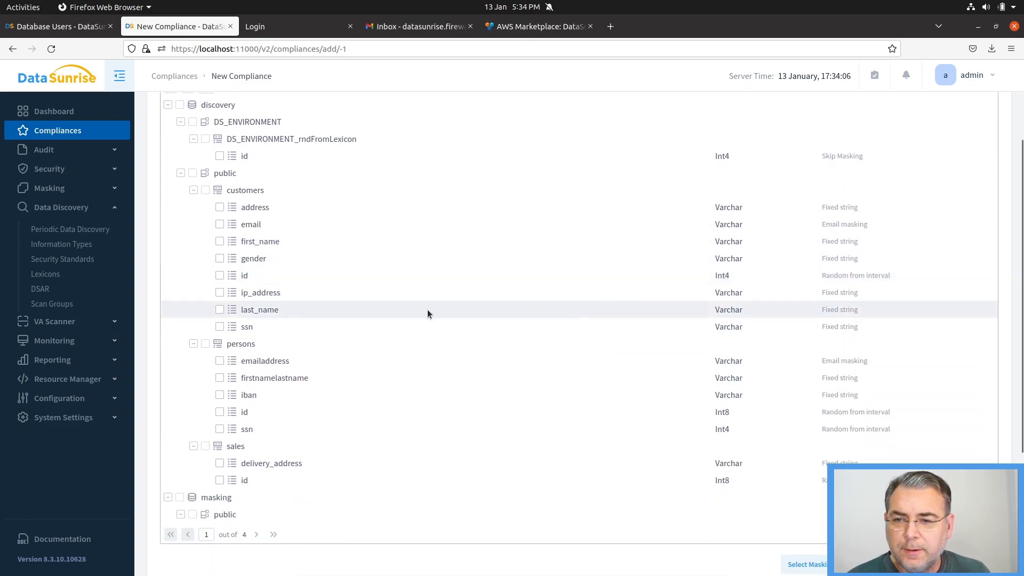
pyautogui.click(220, 275)
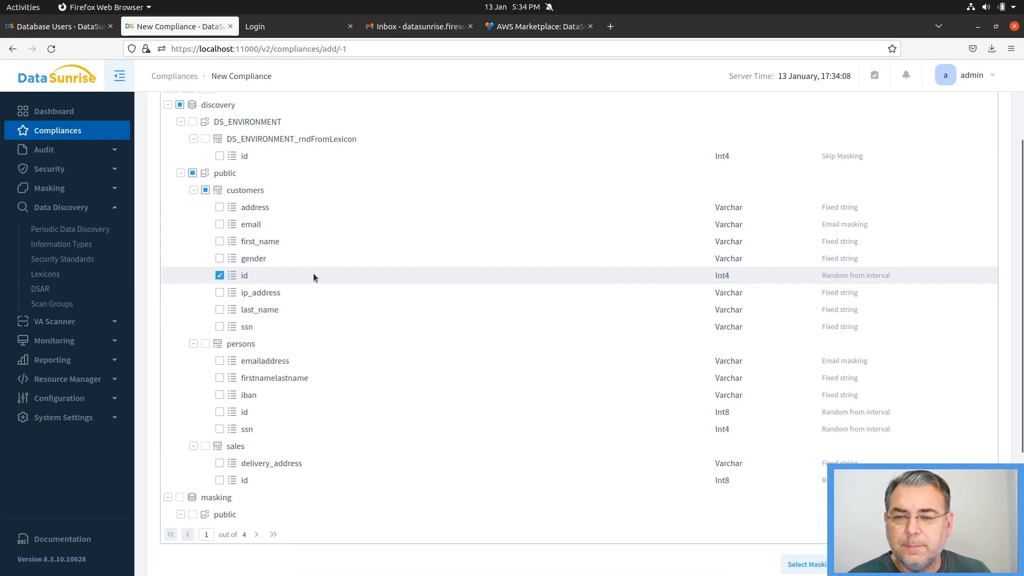
pyautogui.click(851, 277)
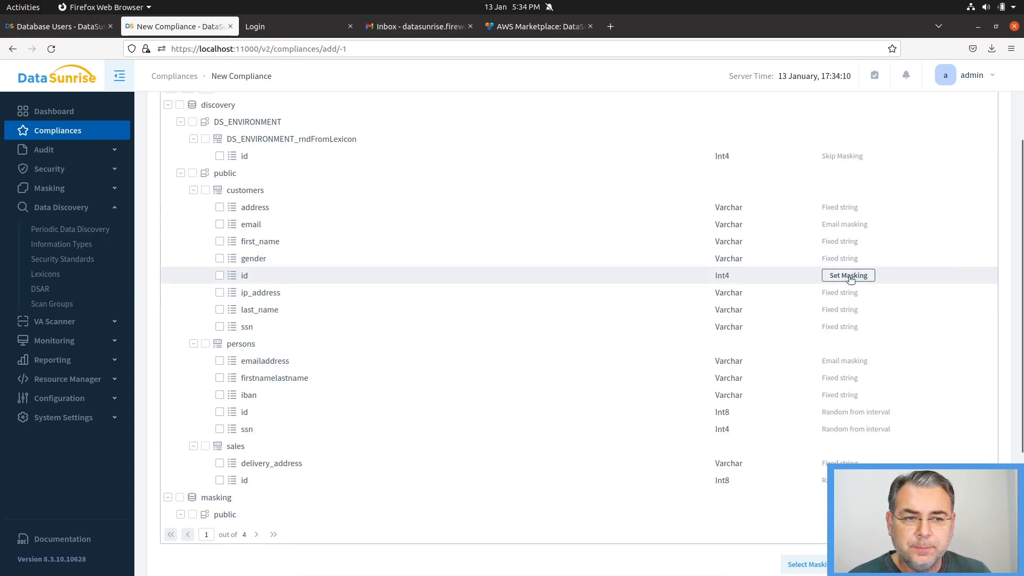
# Step: Set the id columns of the persons and sales tables in the discovery database to Skip Masking
pyautogui.scroll(-2, 473, 272)
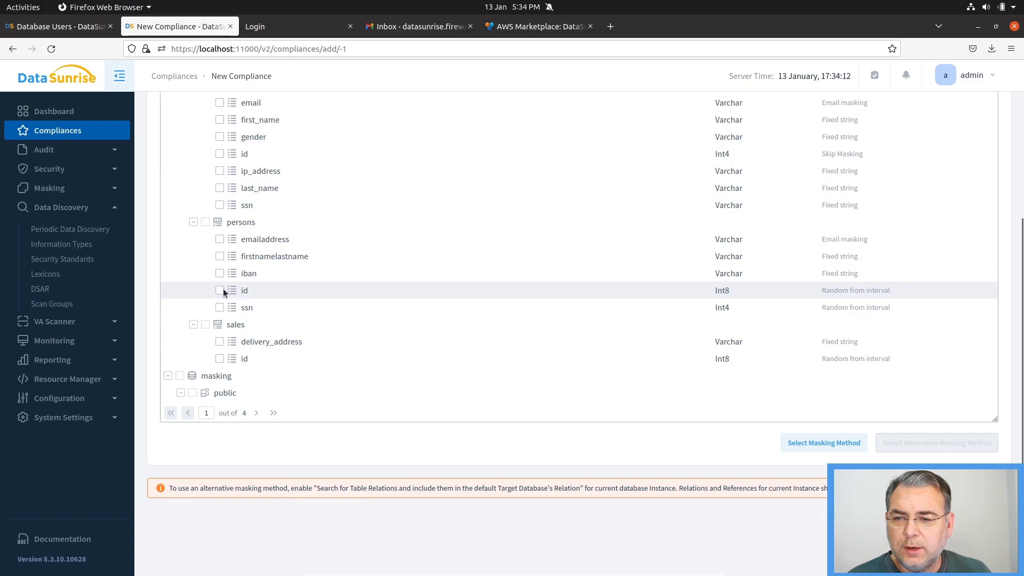
pyautogui.click(222, 291)
pyautogui.click(843, 293)
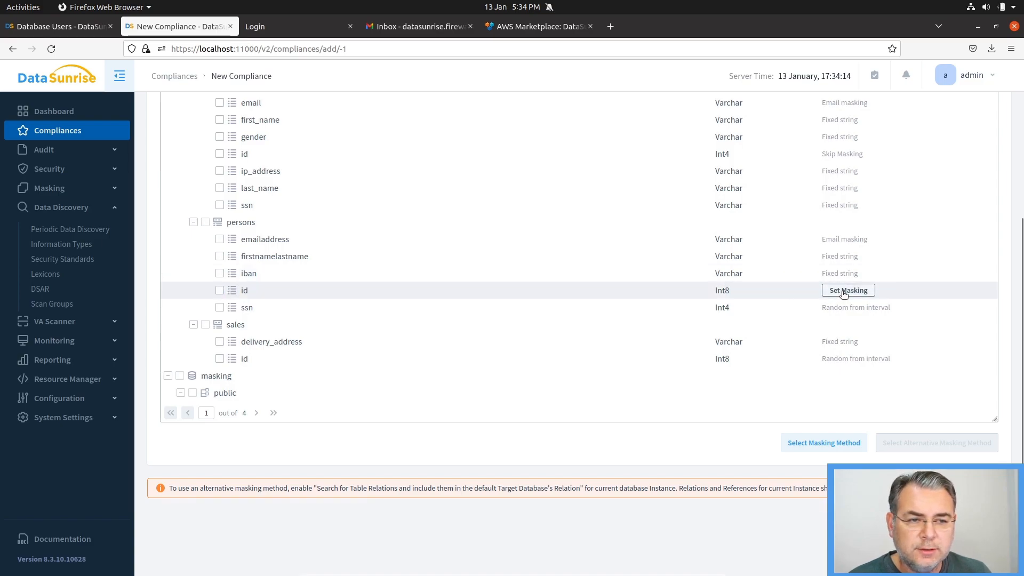
# Step: Review the masking types assigned to the discovered columns of the customers, persons and sales tables
pyautogui.scroll(3, 512, 355)
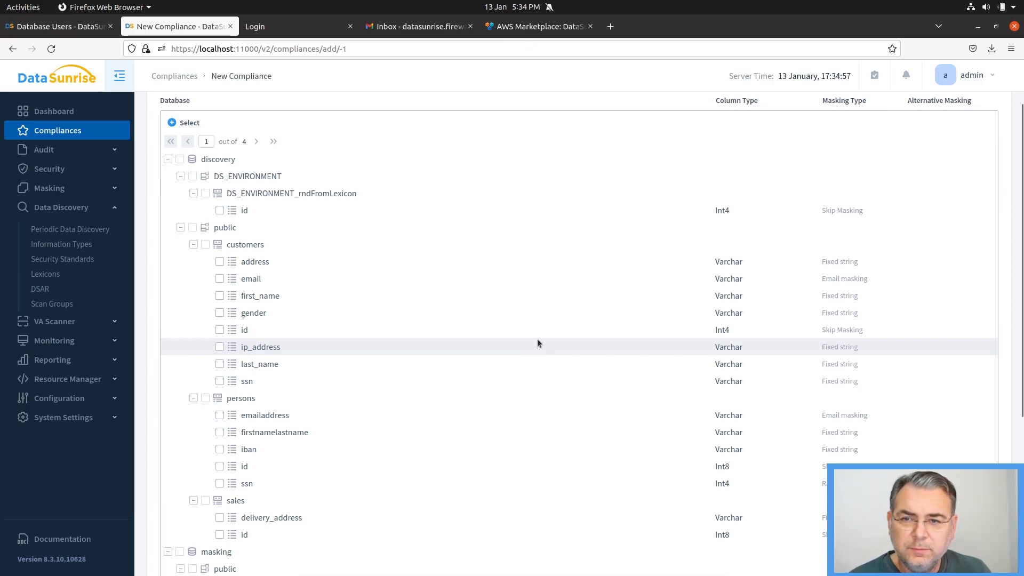
pyautogui.moveTo(852, 211)
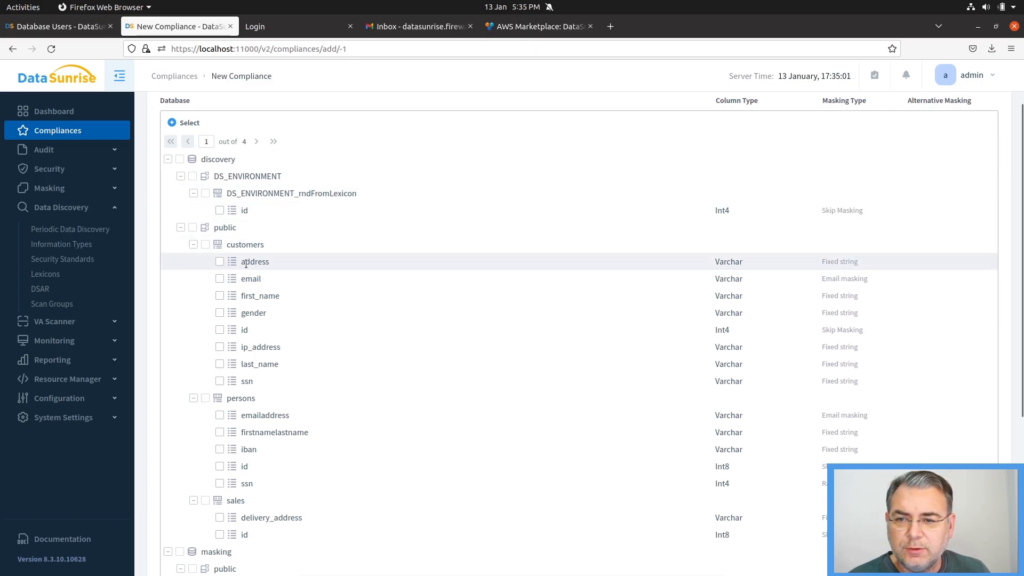
pyautogui.moveTo(849, 268)
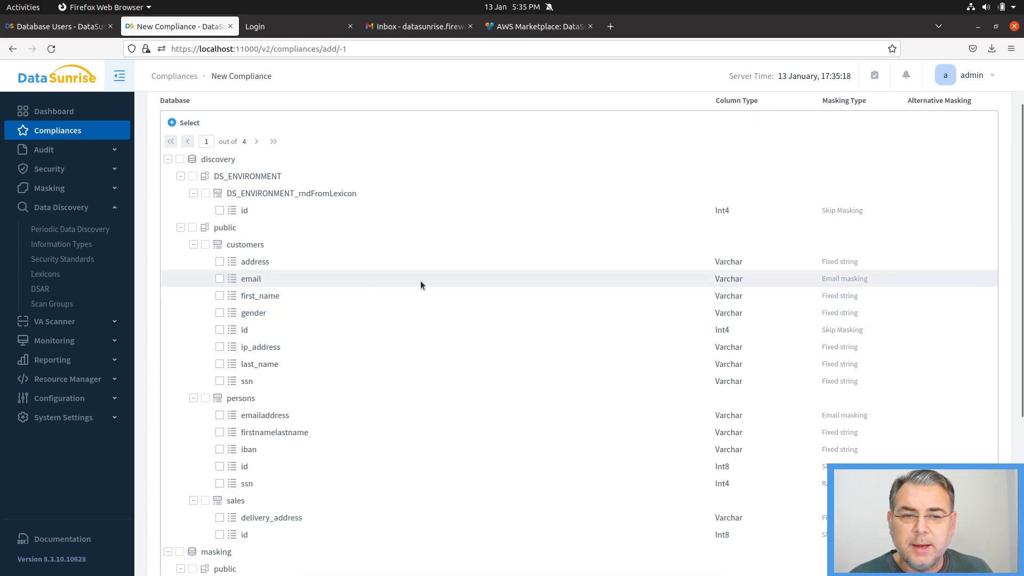
pyautogui.click(848, 279)
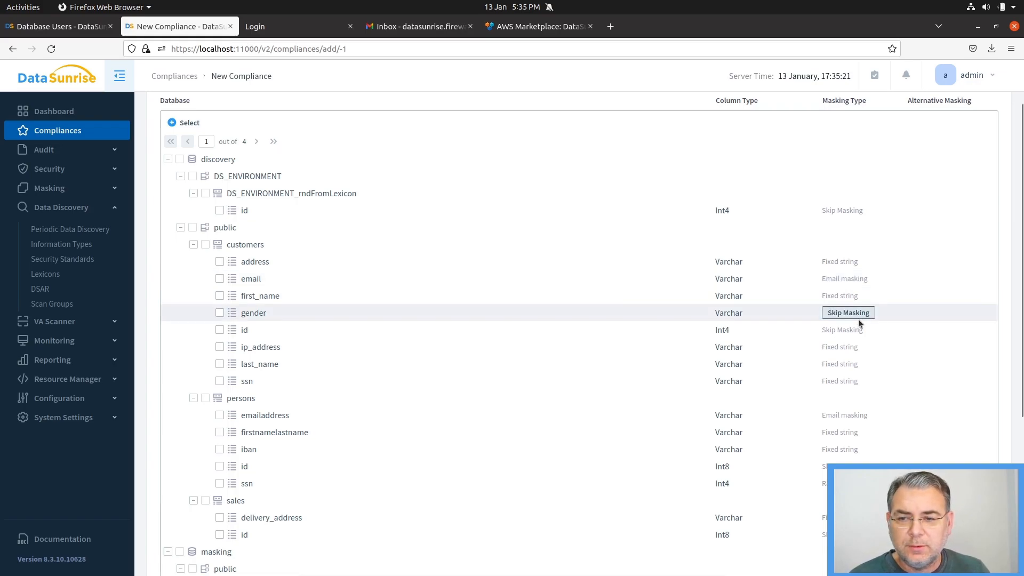
pyautogui.scroll(-3, 859, 324)
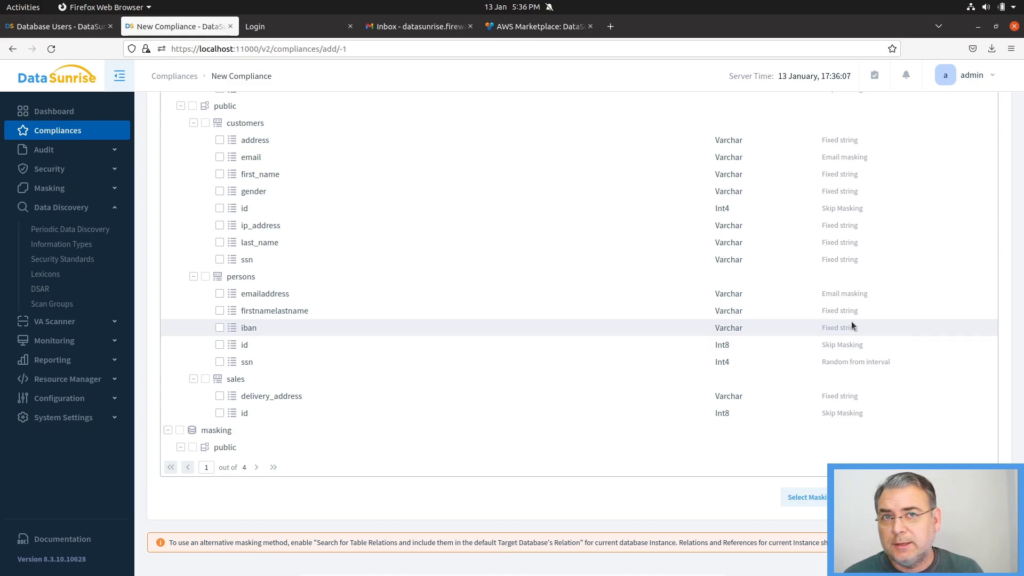
pyautogui.scroll(-2, 517, 341)
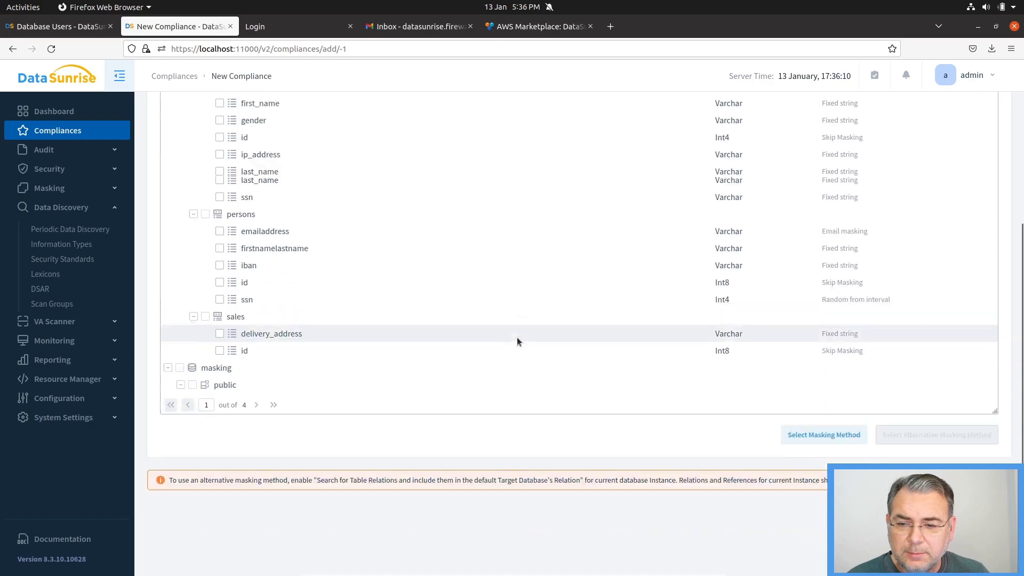
# Step: Continue to the user group role assignment and check the privileges of the Super Admin, Admin, Operator and Tester roles
pyautogui.scroll(-2, 517, 338)
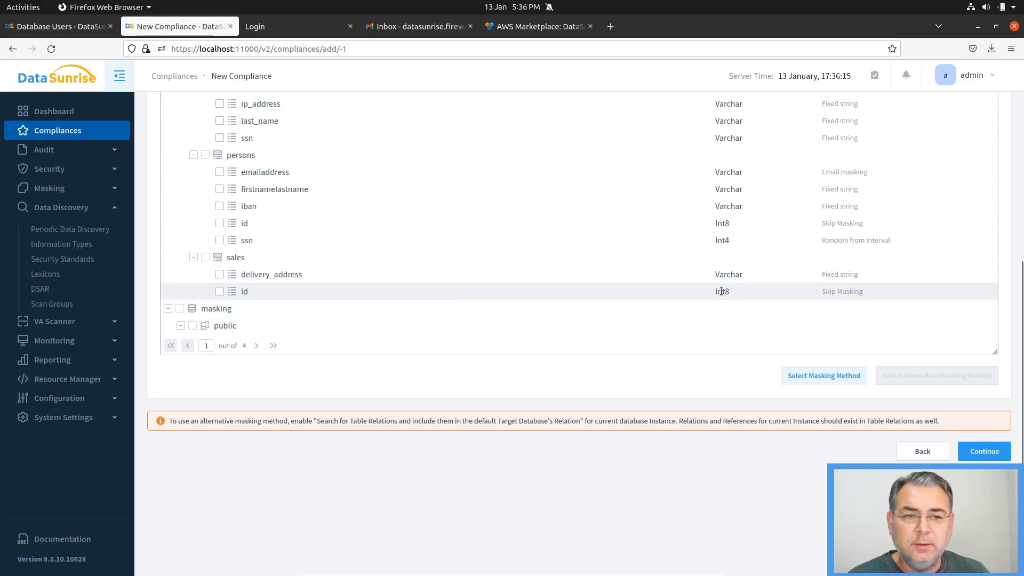
pyautogui.click(976, 459)
pyautogui.scroll(2, 579, 368)
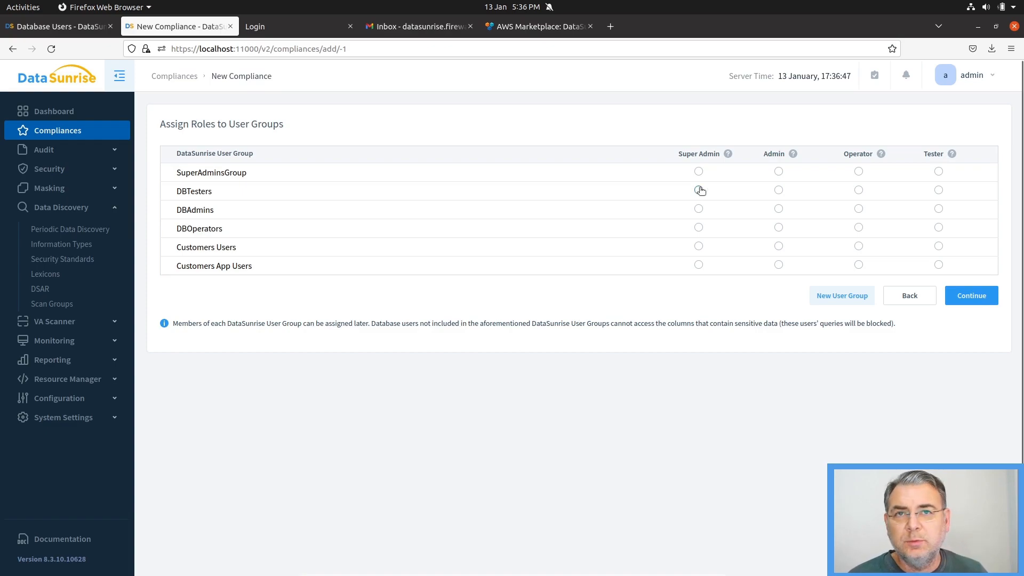
pyautogui.moveTo(728, 155)
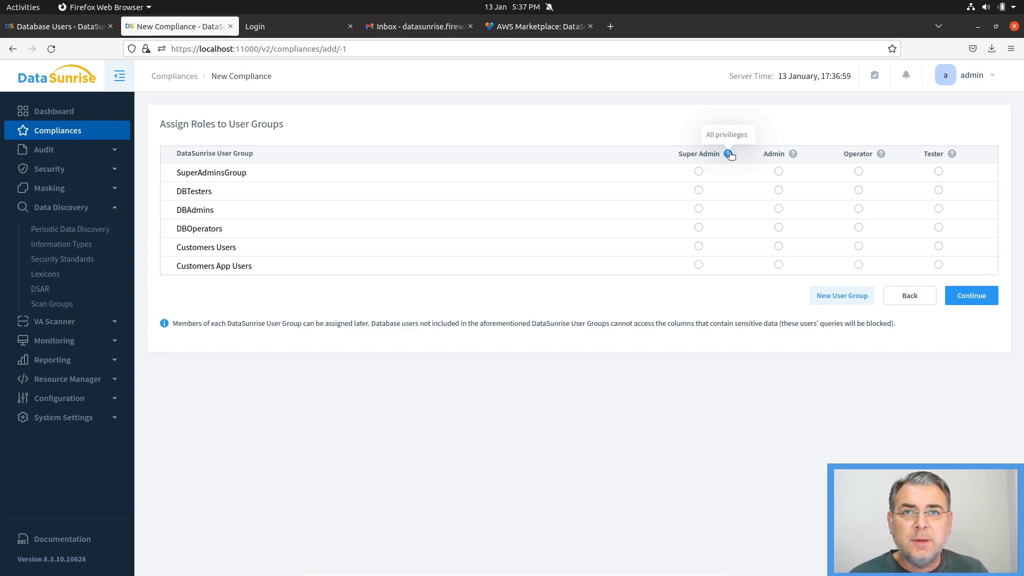
pyautogui.moveTo(794, 155)
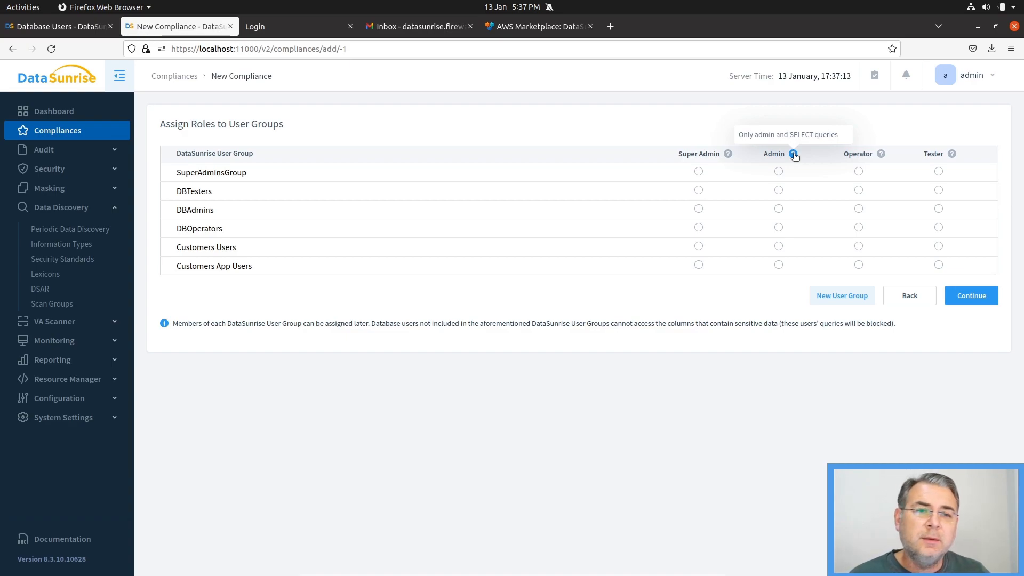
pyautogui.moveTo(882, 156)
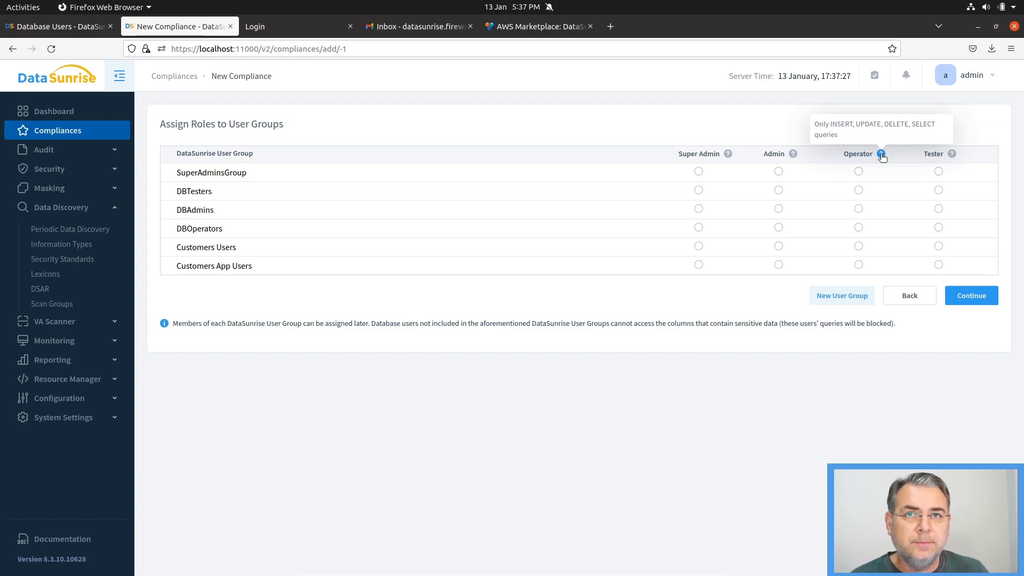
pyautogui.moveTo(954, 154)
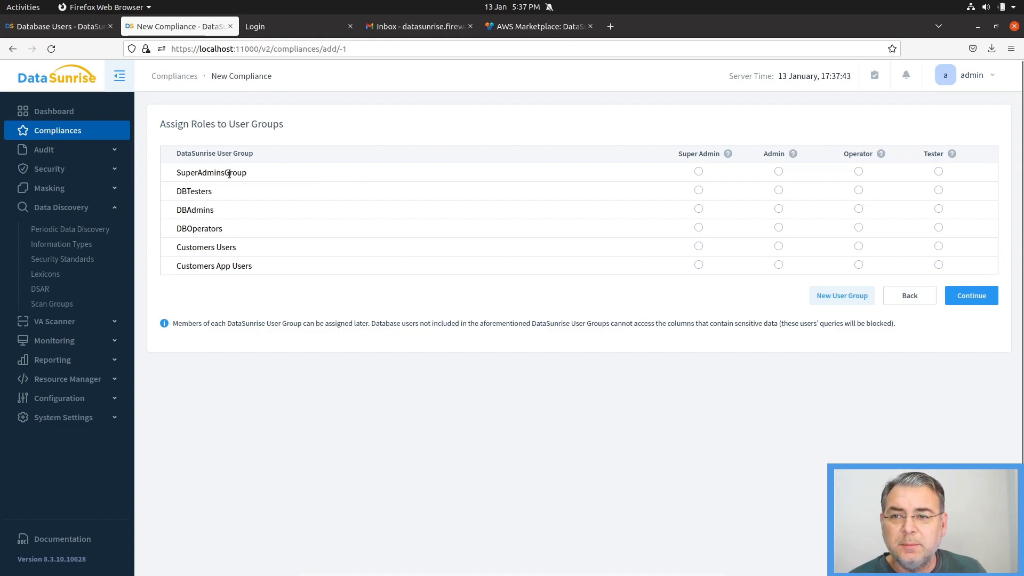
# Step: Assign Super Admin to SuperAdminsGroup, Tester to DBTesters, Admin to DBAdmins and Operator to DBOperators
pyautogui.click(700, 173)
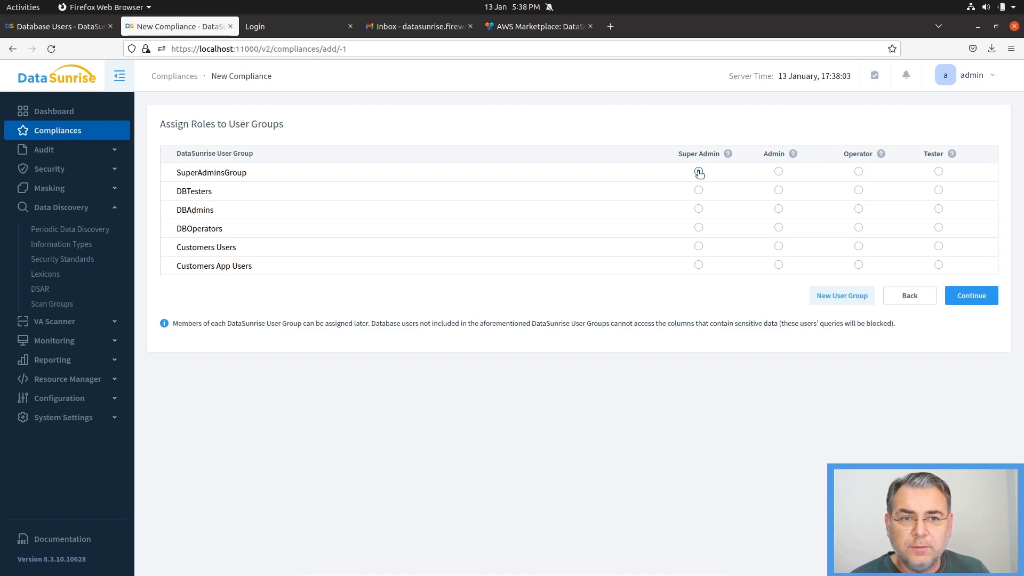
pyautogui.click(699, 172)
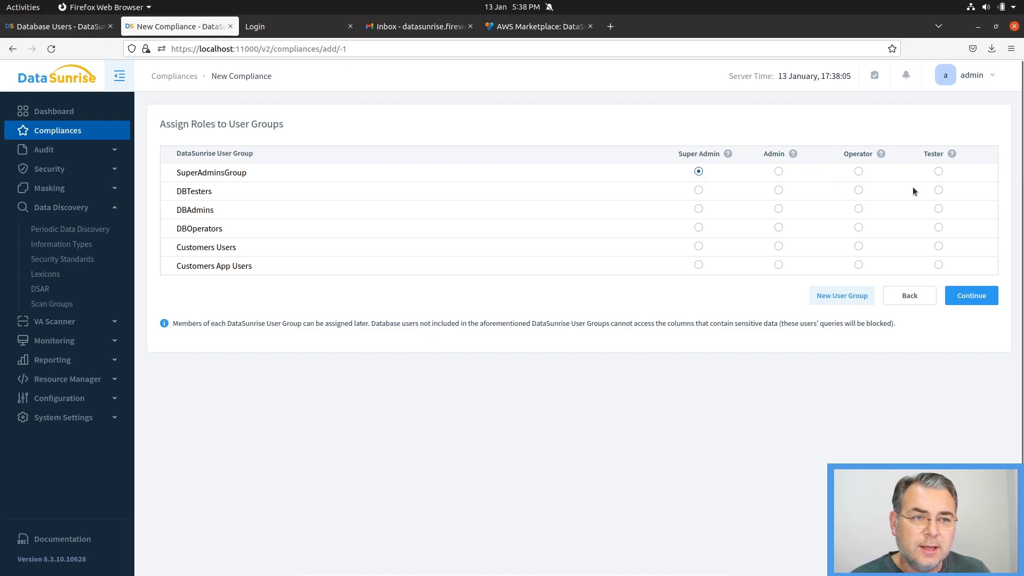
pyautogui.click(939, 191)
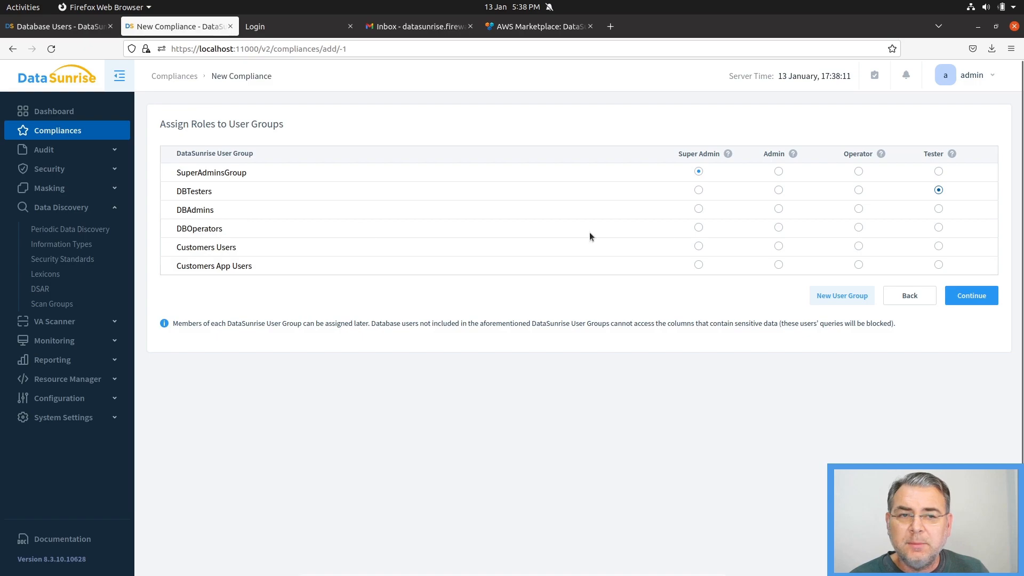
pyautogui.click(779, 209)
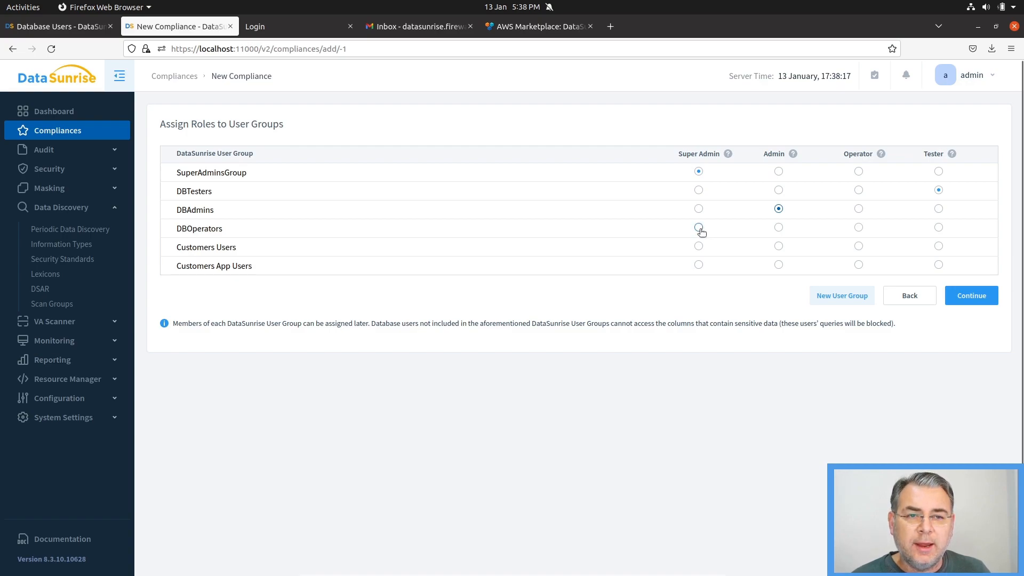
pyautogui.click(859, 229)
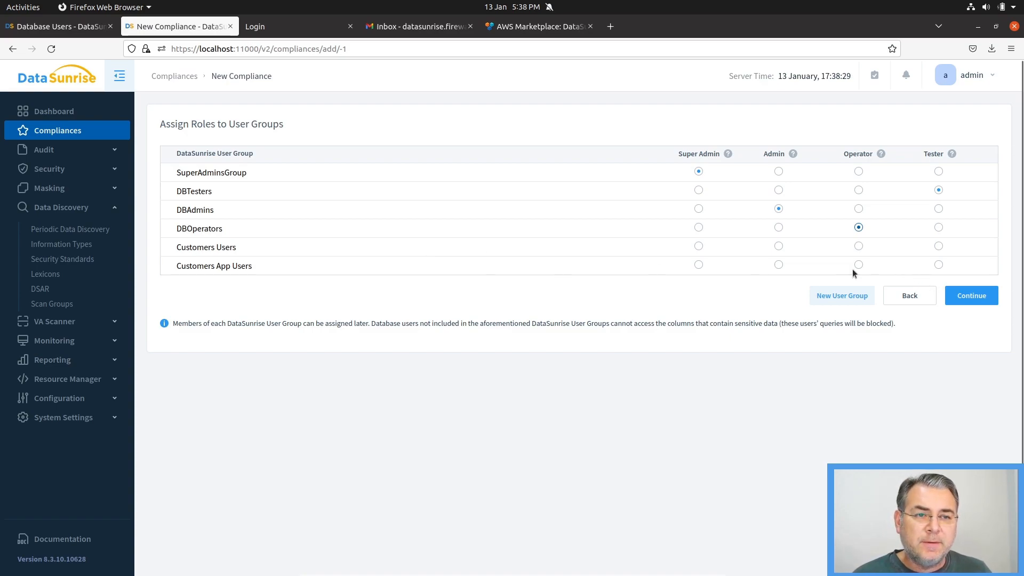
# Step: Assign the Operator role to the Customers Users and Customers App Users groups
pyautogui.click(779, 247)
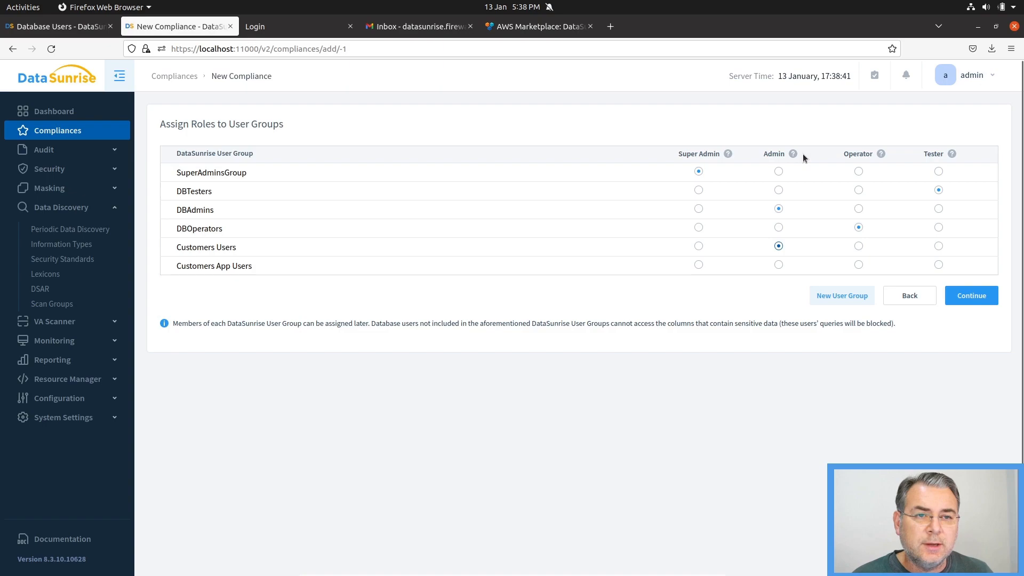
pyautogui.click(860, 246)
pyautogui.moveTo(882, 155)
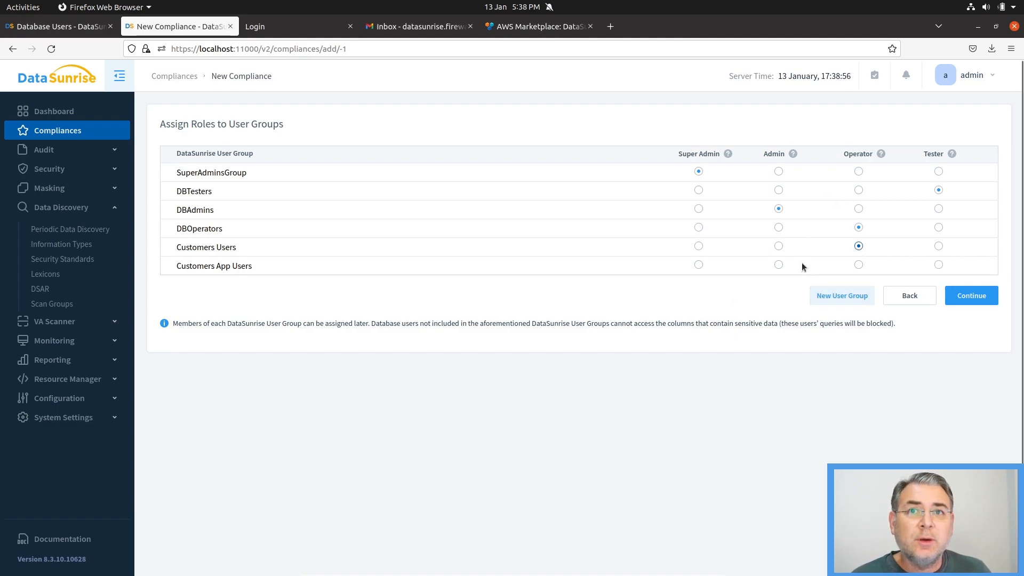
pyautogui.click(858, 265)
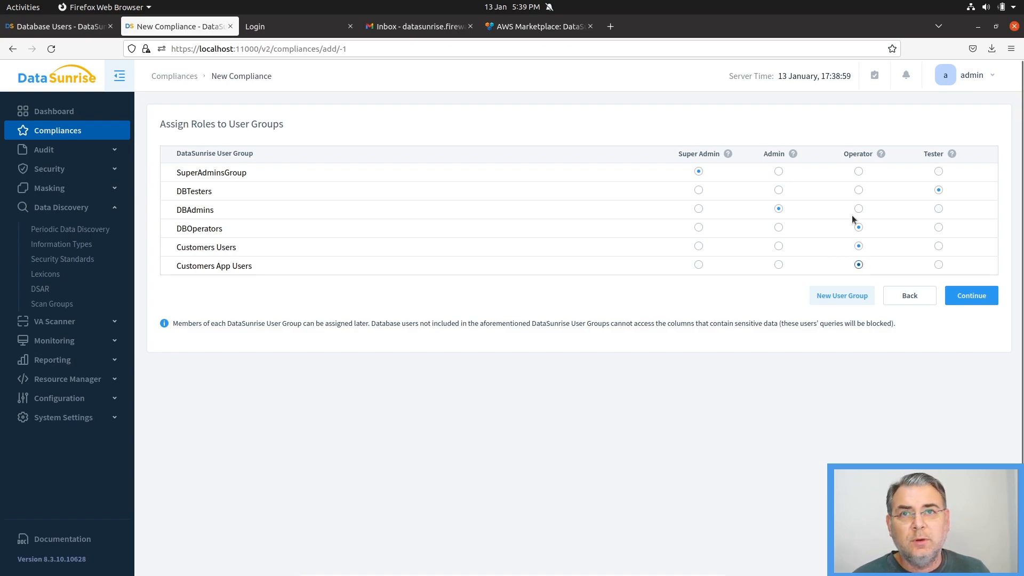
# Step: Continue to the reporting configuration, set the report format to PDF, and save the compliance
pyautogui.click(971, 300)
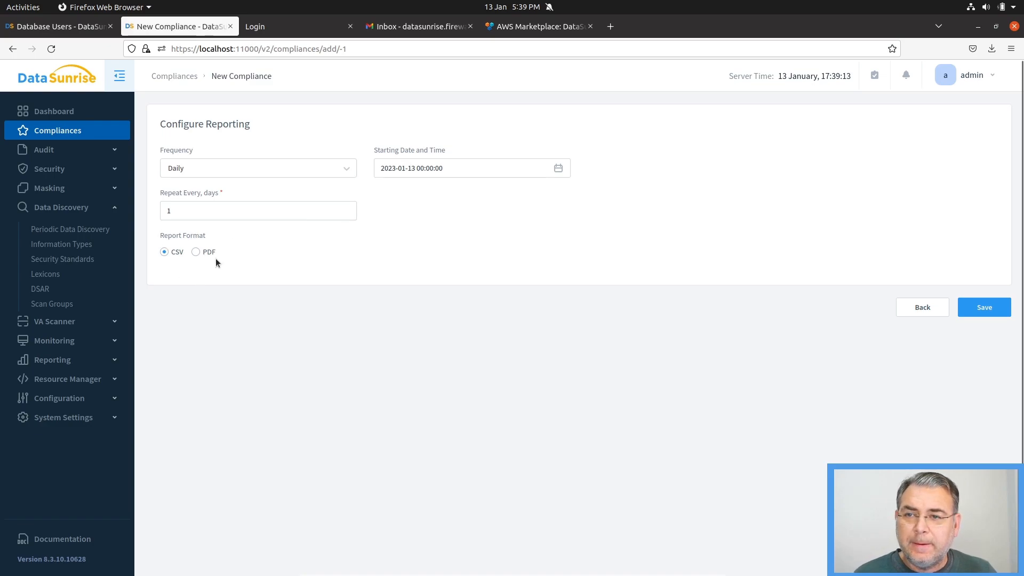
pyautogui.click(196, 254)
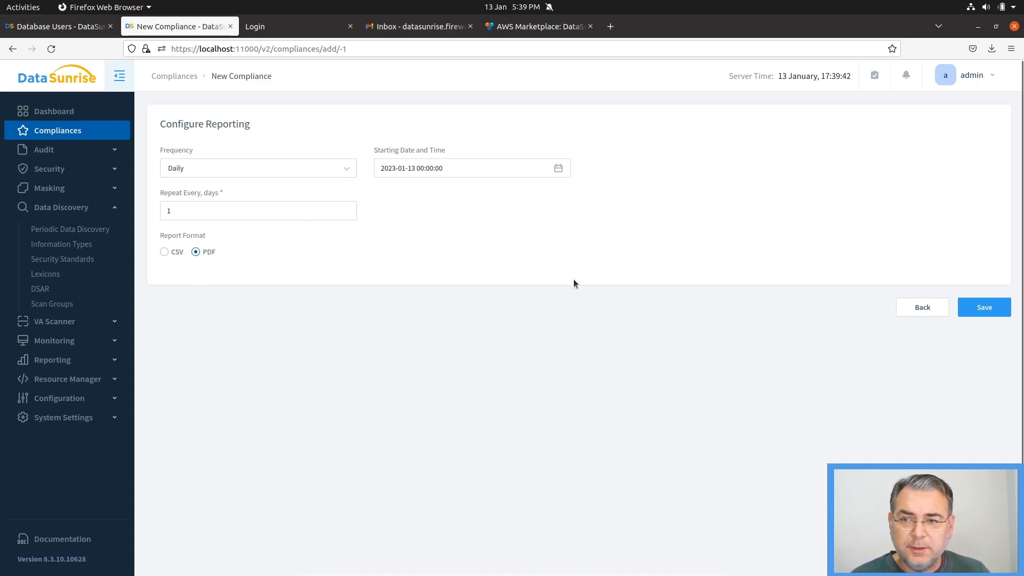
pyautogui.click(992, 312)
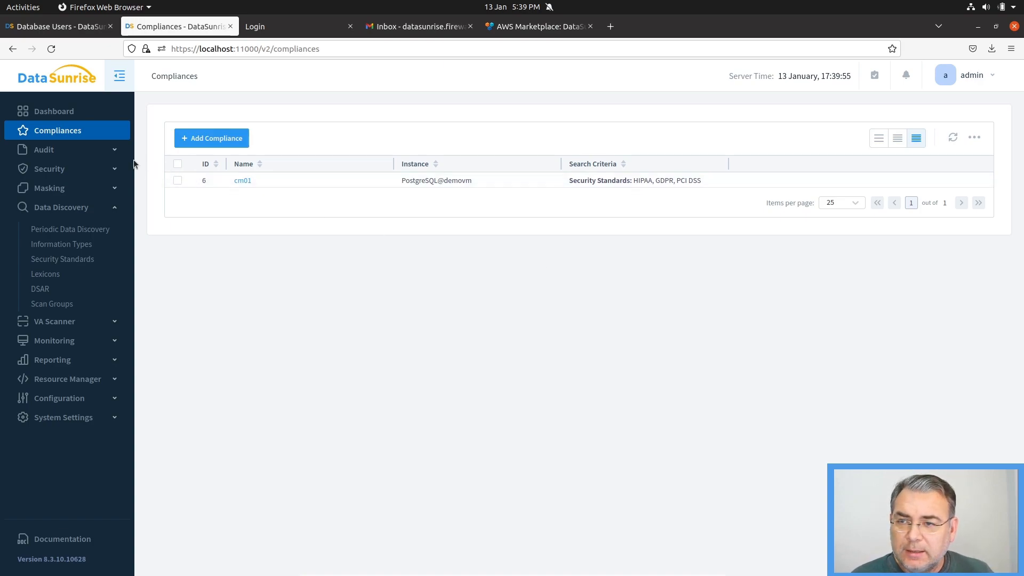
# Step: Show the audit rules filtered by the PostgreSQL@demovm instance to check those belonging to cm01
pyautogui.click(115, 150)
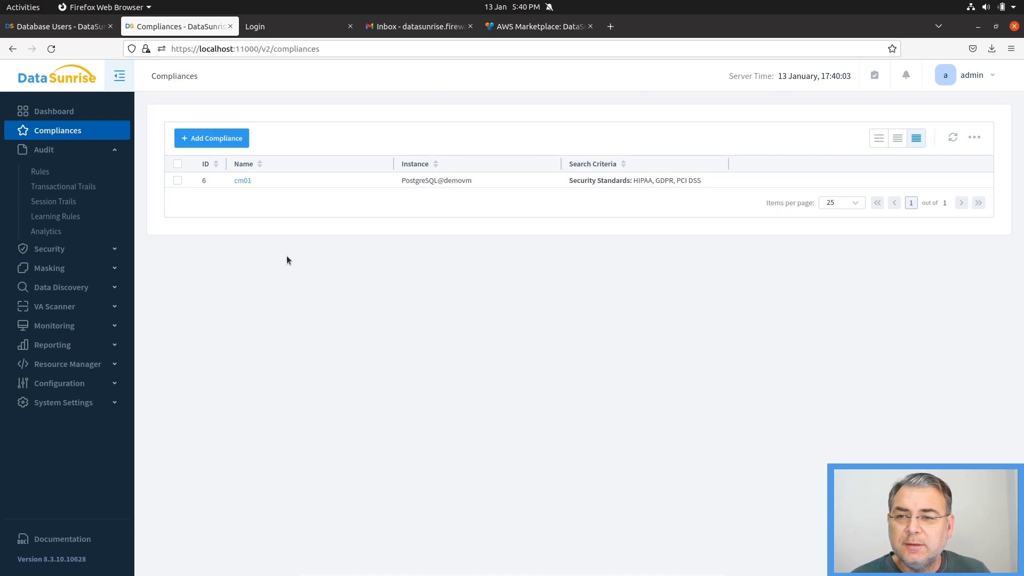
pyautogui.click(41, 172)
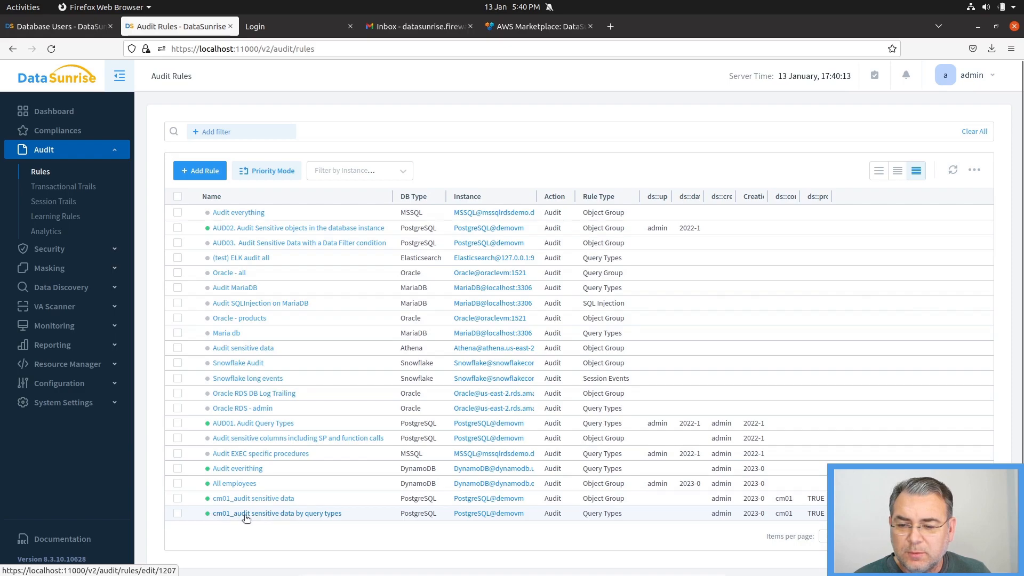
pyautogui.click(407, 171)
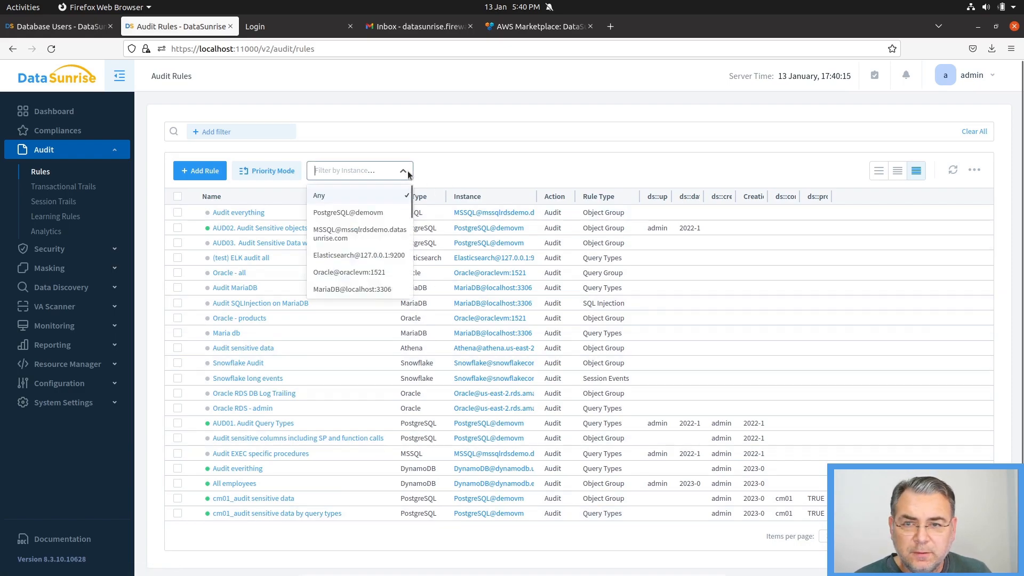
pyautogui.click(353, 216)
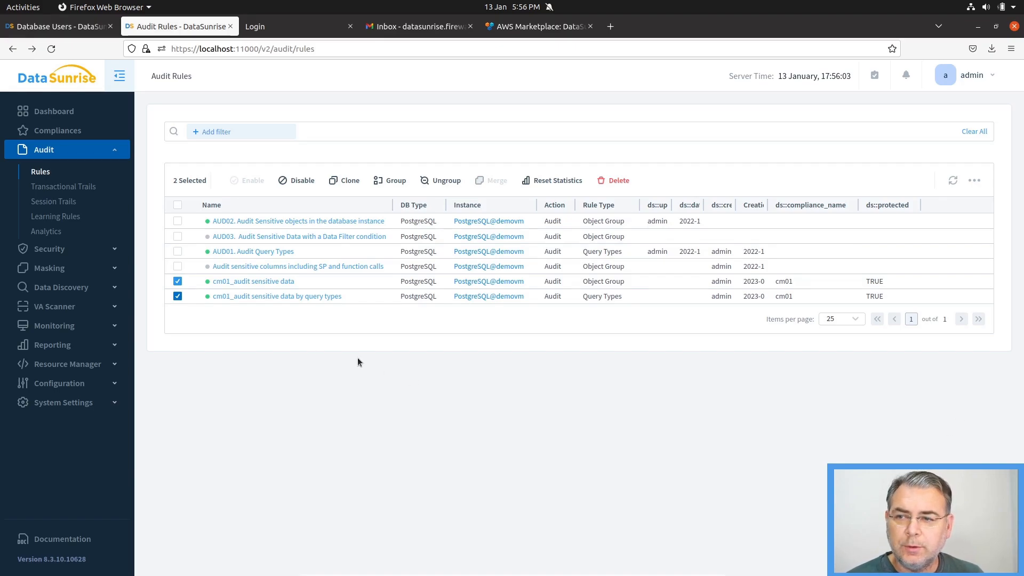
# Step: Show the security rules filtered by the PostgreSQL@demovm instance to check those belonging to cm01
pyautogui.click(115, 251)
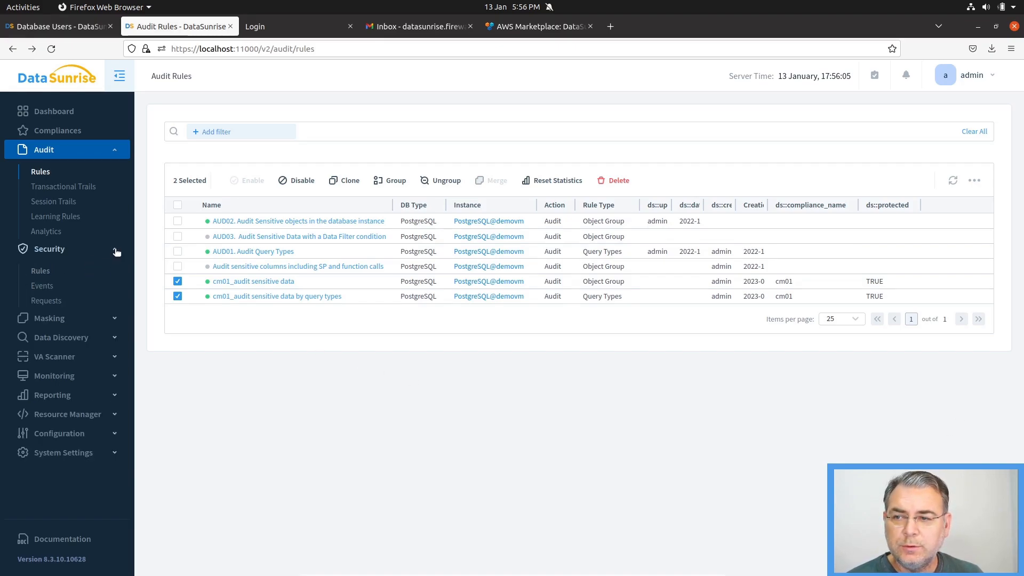
pyautogui.click(41, 271)
pyautogui.click(357, 172)
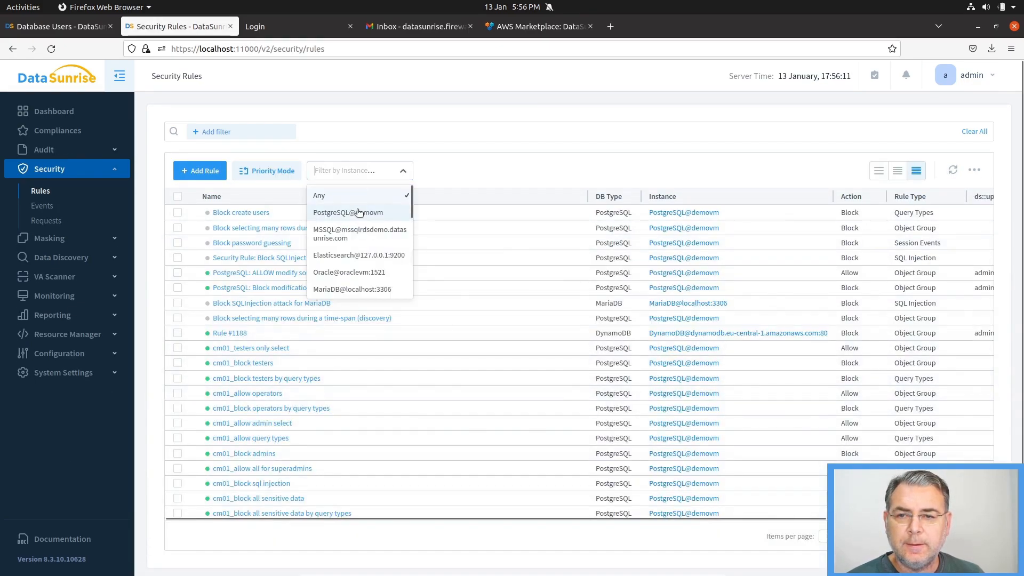
pyautogui.click(359, 212)
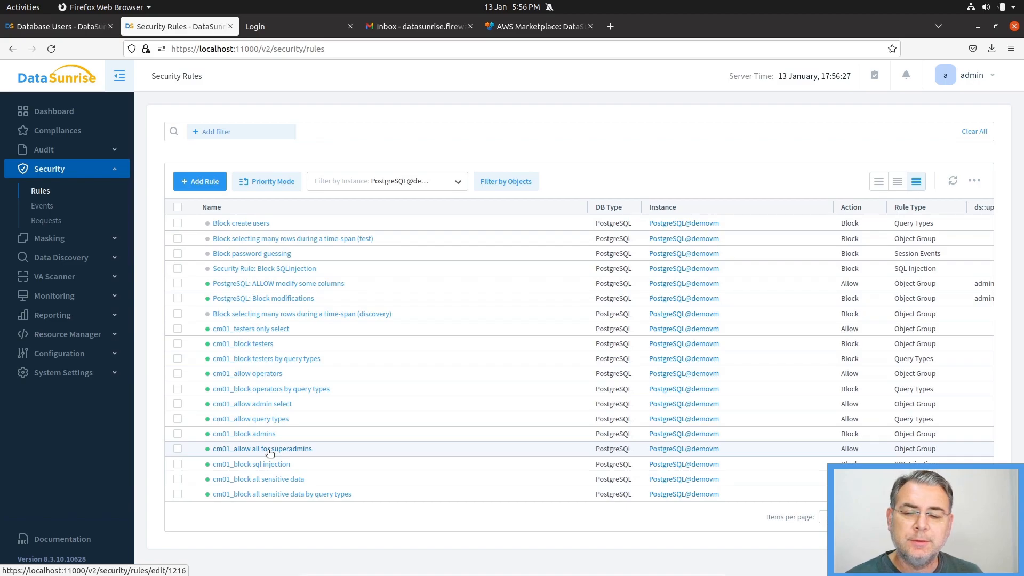
# Step: Show the dynamic masking rules filtered by the PostgreSQL@demovm instance
pyautogui.click(114, 240)
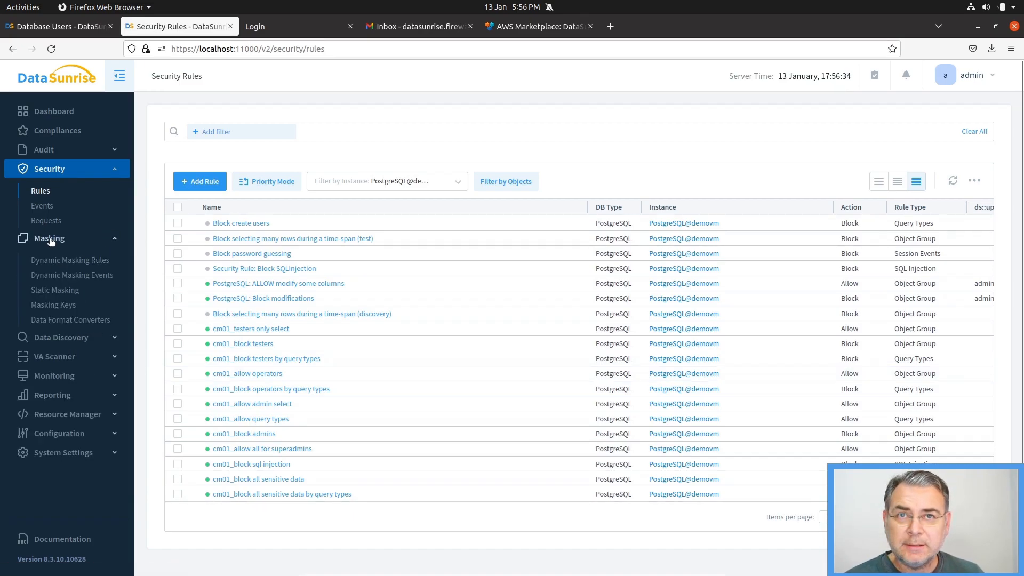
pyautogui.click(48, 261)
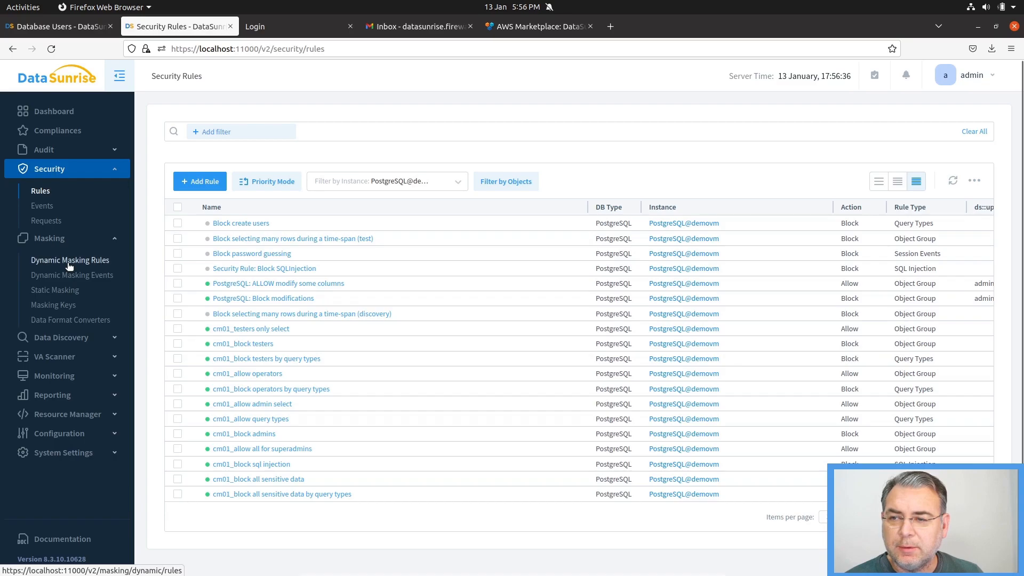
pyautogui.click(375, 168)
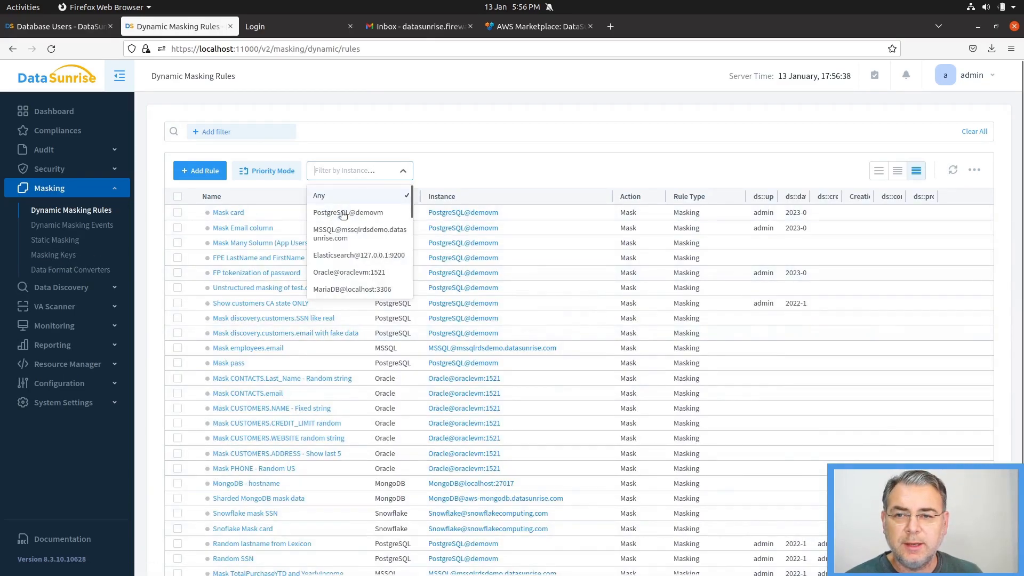
pyautogui.click(340, 213)
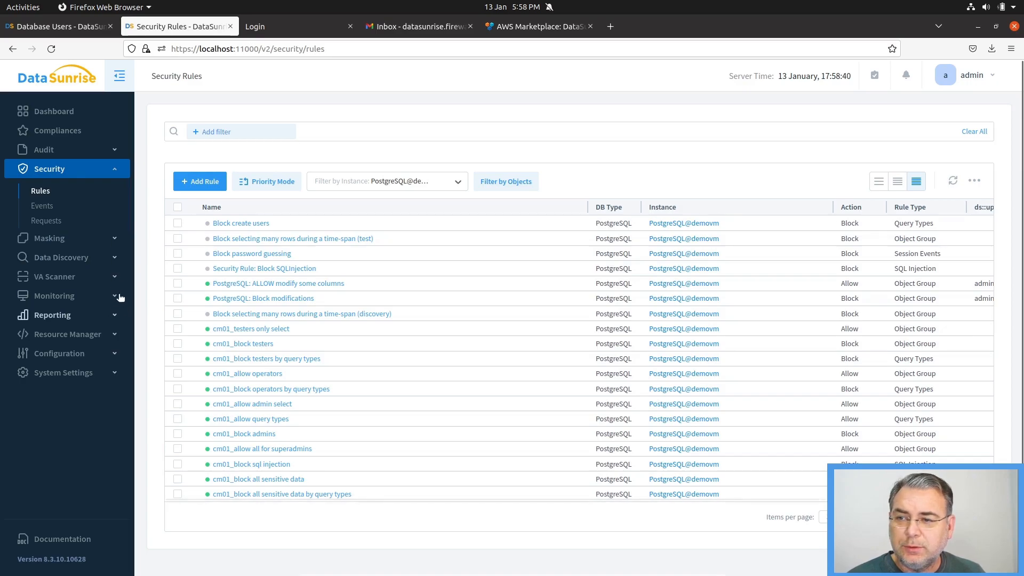
# Step: Open the cm01 periodic data discovery task and review its search parameters, database objects and security standards
pyautogui.click(116, 259)
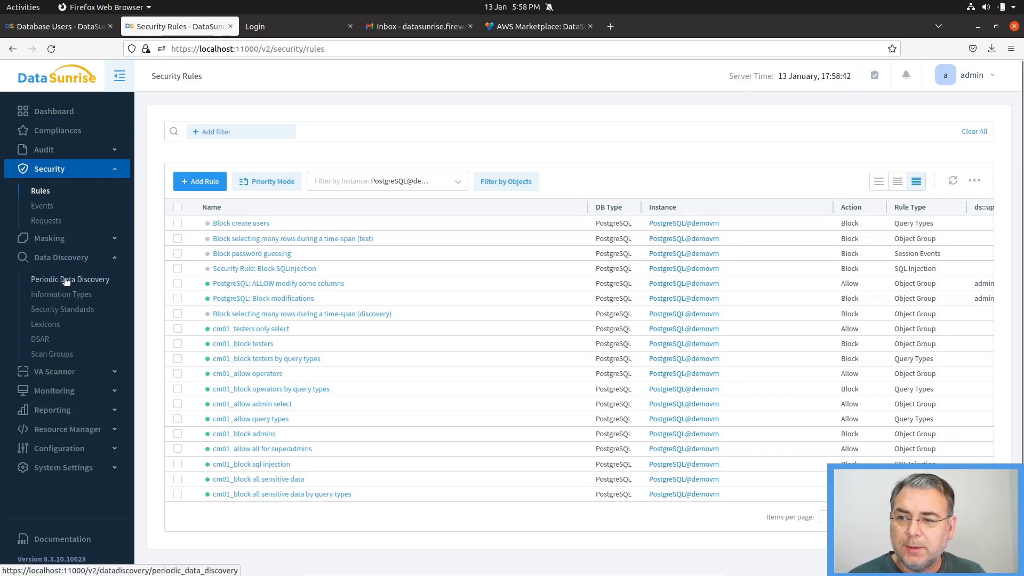
pyautogui.click(67, 279)
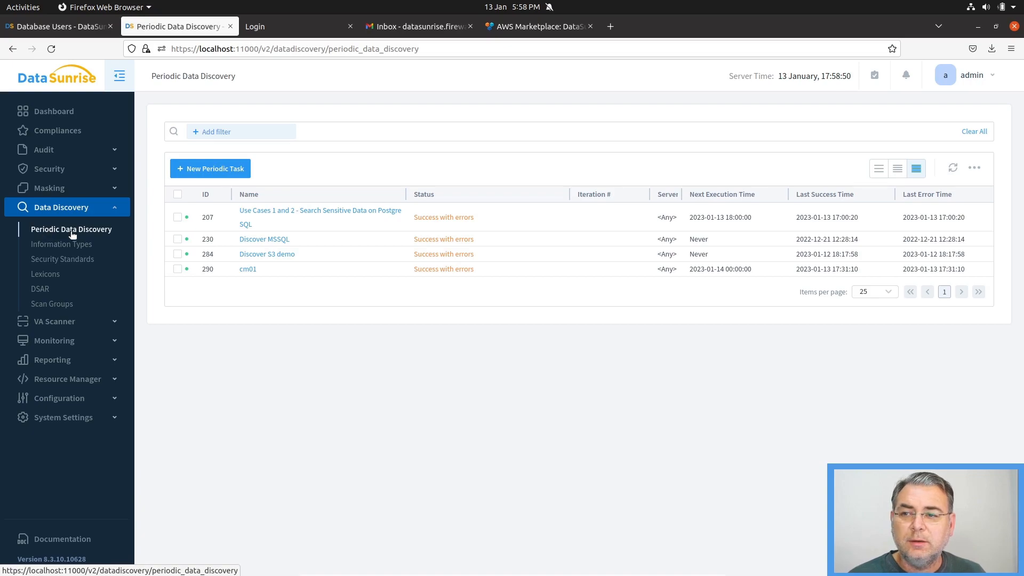
pyautogui.click(248, 269)
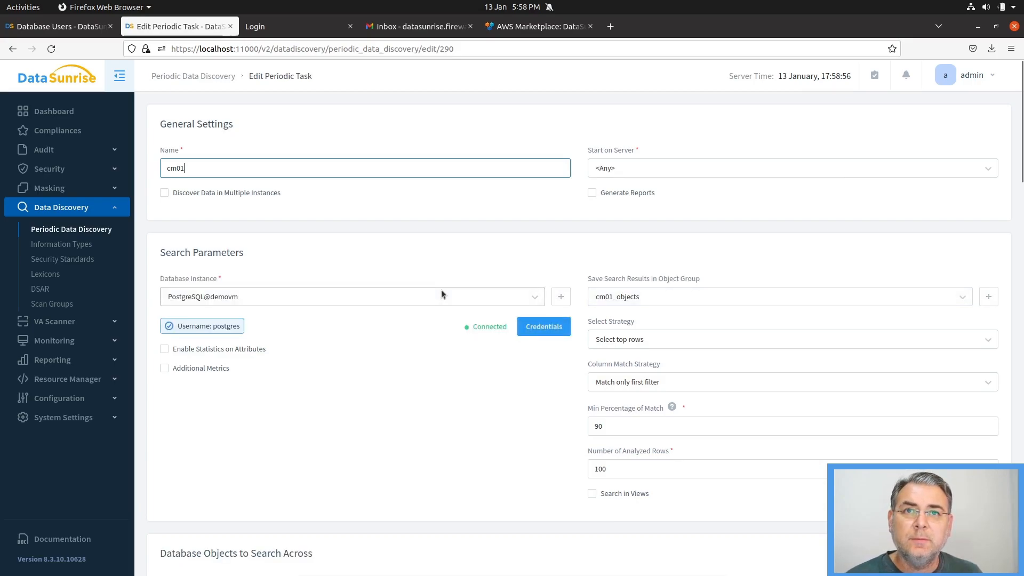
pyautogui.scroll(-3, 421, 294)
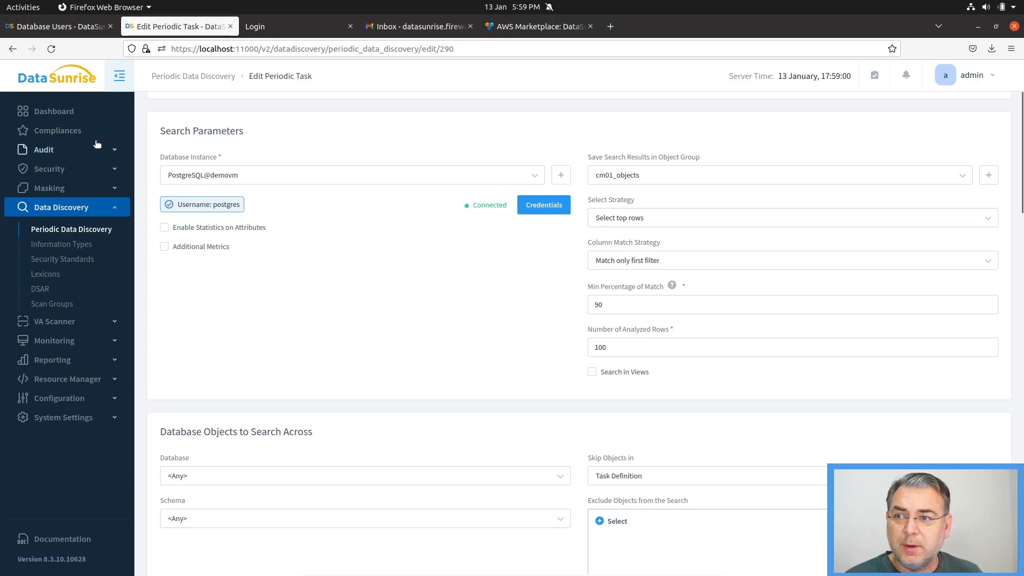
pyautogui.scroll(-1, 463, 288)
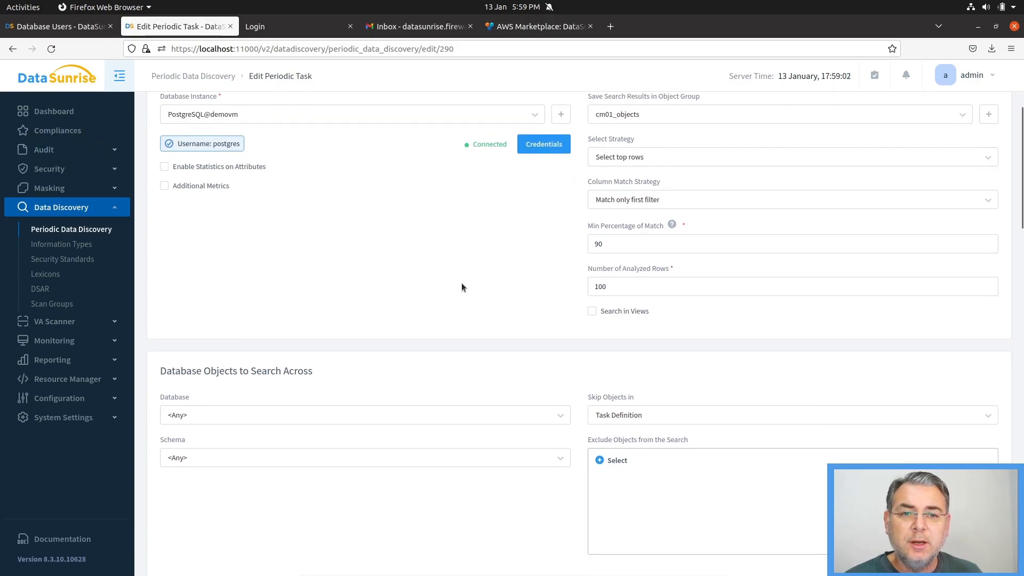
pyautogui.scroll(-1, 434, 287)
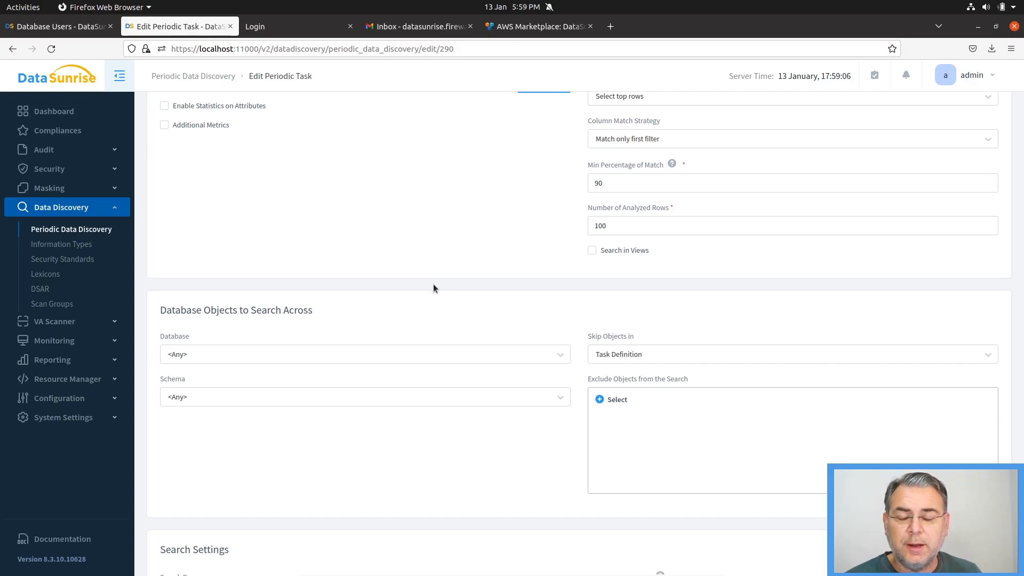
pyautogui.scroll(-2, 434, 289)
pyautogui.scroll(-2, 433, 288)
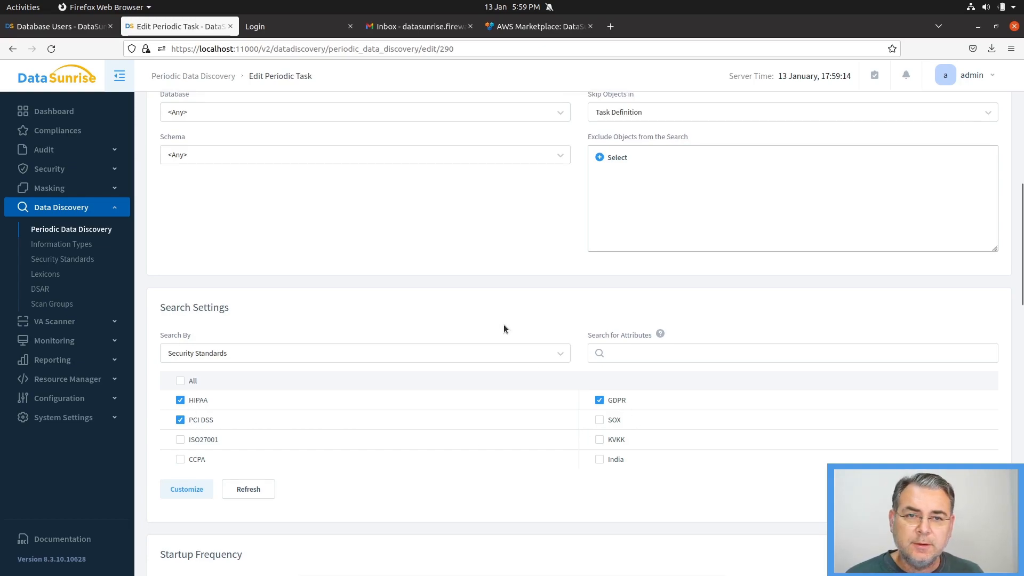
pyautogui.scroll(5, 503, 324)
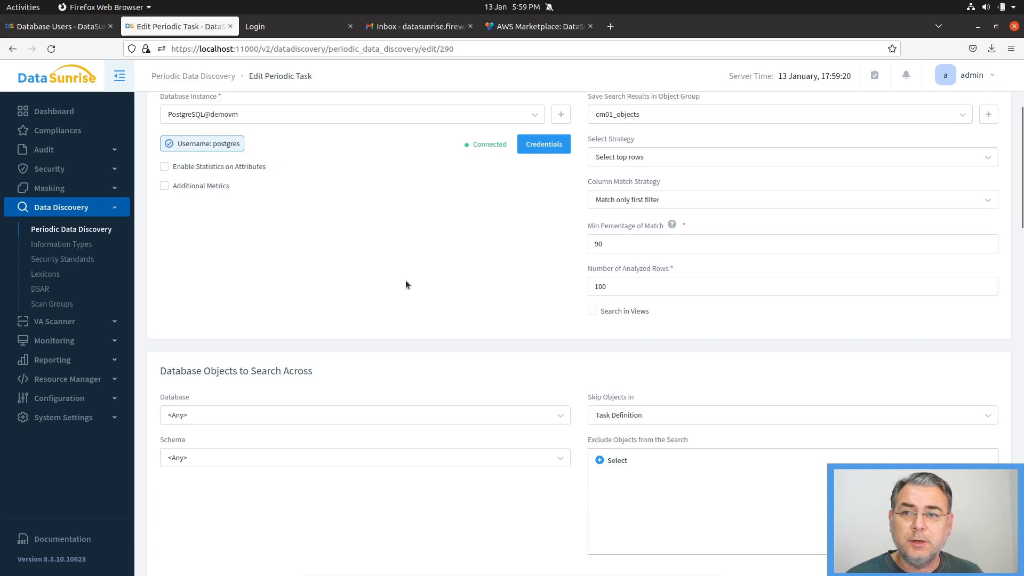
# Step: Check the cm01 tasks in the report generator and return to the dashboard by way of the compliances list
pyautogui.click(114, 362)
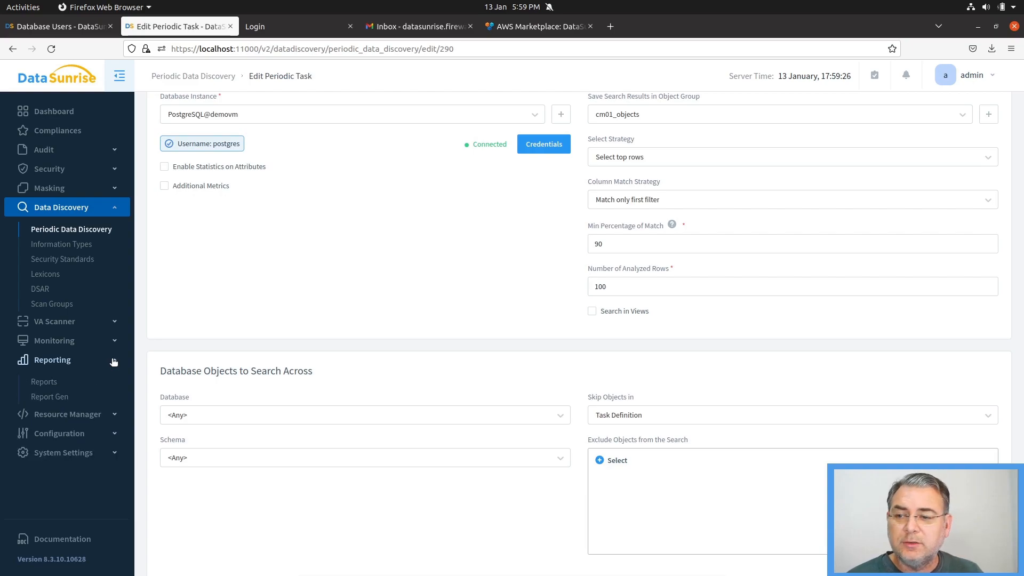
pyautogui.click(50, 397)
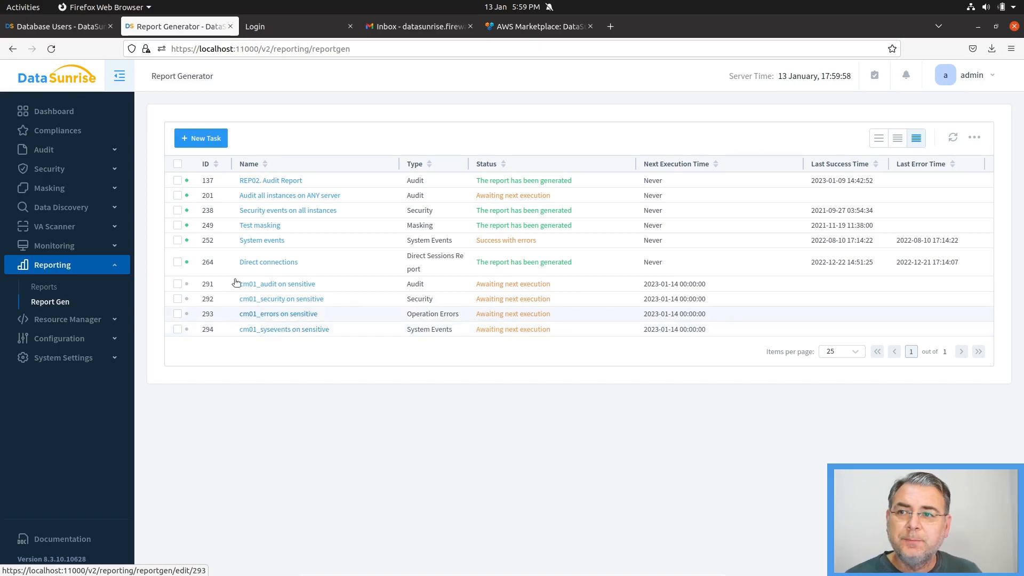
pyautogui.click(66, 131)
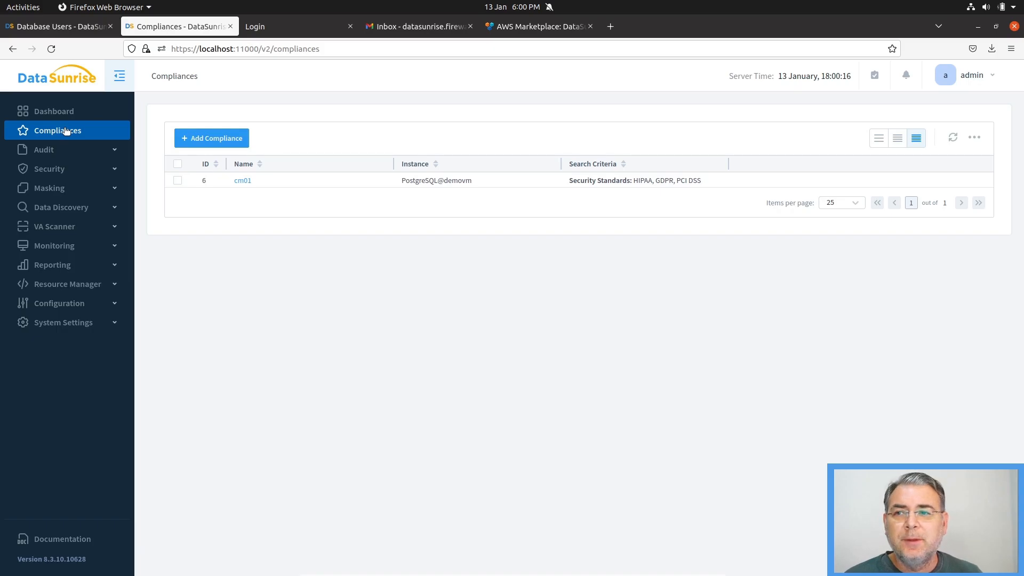
pyautogui.click(61, 112)
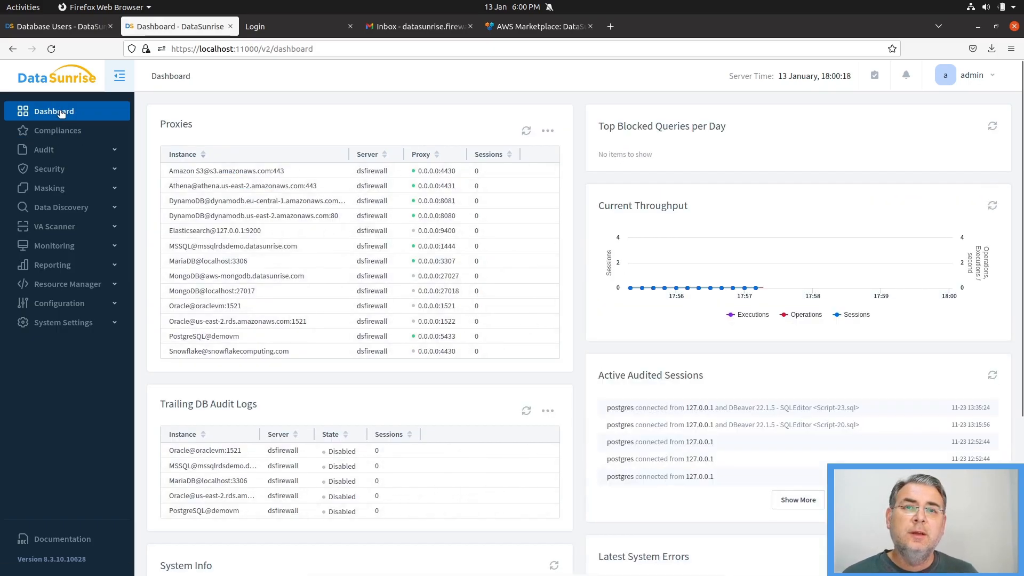